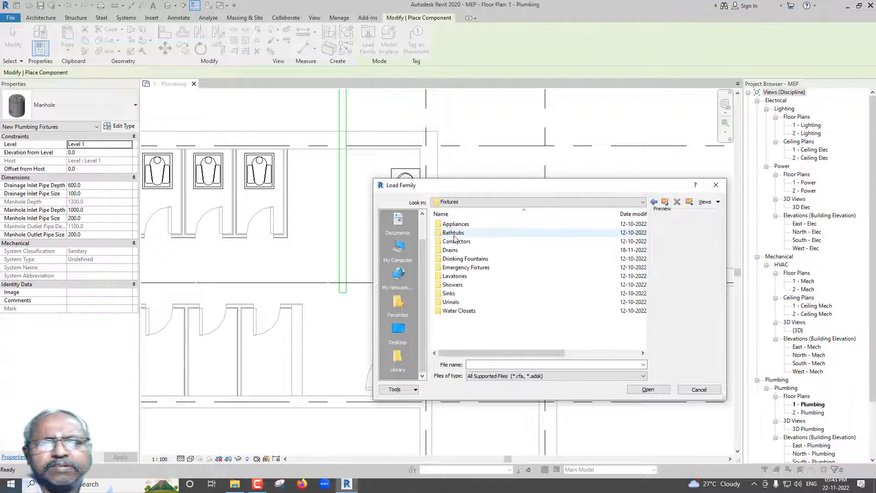
Step: Load the M_Floor Drain - Rectangular family from the Drains folder into the project
{"action": "double_click", "coordinate": [457, 251]}
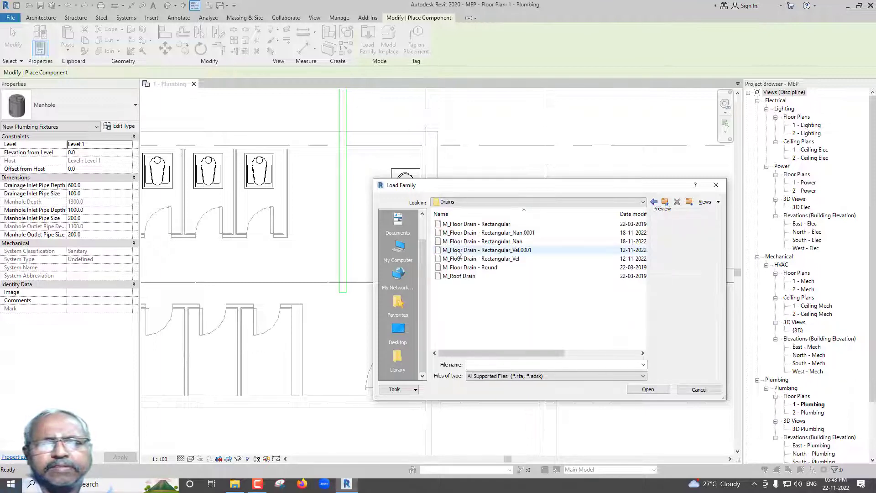
{"action": "left_click", "coordinate": [477, 224]}
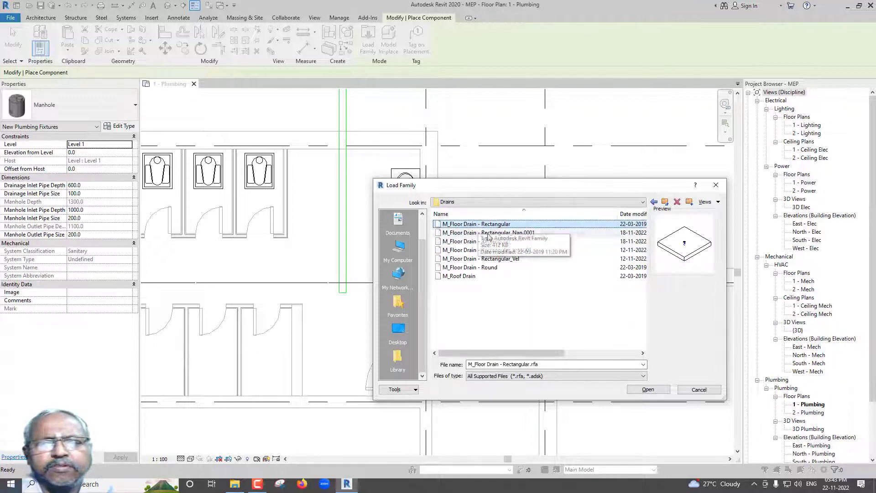
{"action": "left_click", "coordinate": [648, 389]}
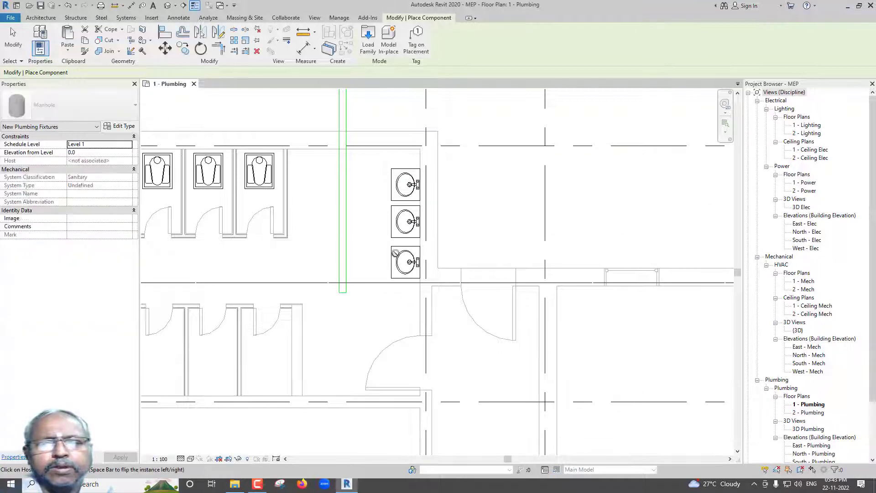
Step: Place one 125 mmx125 mm Strainer - 50 mm Drain on the floor face, below the washbasins near the washroom door
{"action": "left_click", "coordinate": [477, 41]}
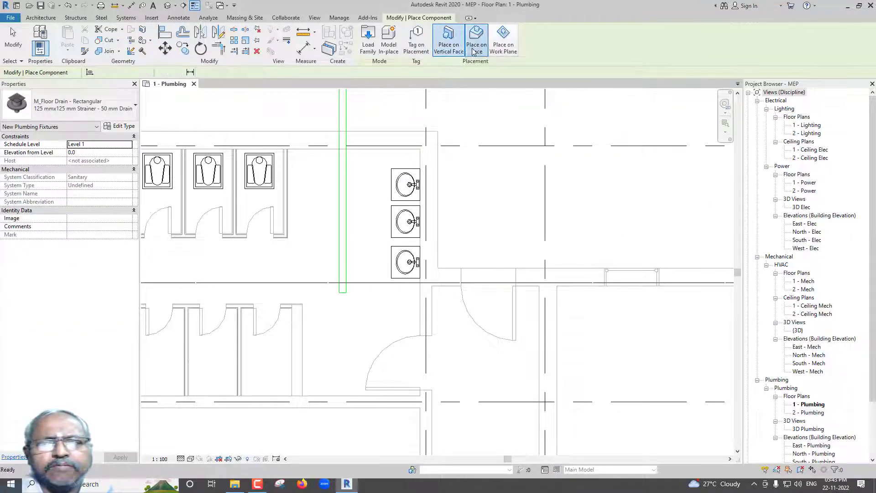
{"action": "scroll", "coordinate": [379, 245], "scroll_direction": "up", "scroll_amount": 2}
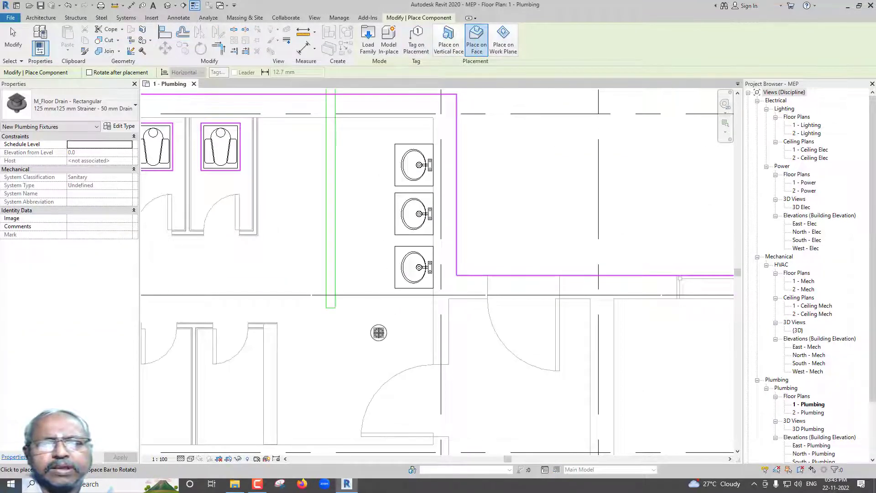
{"action": "left_click", "coordinate": [378, 332]}
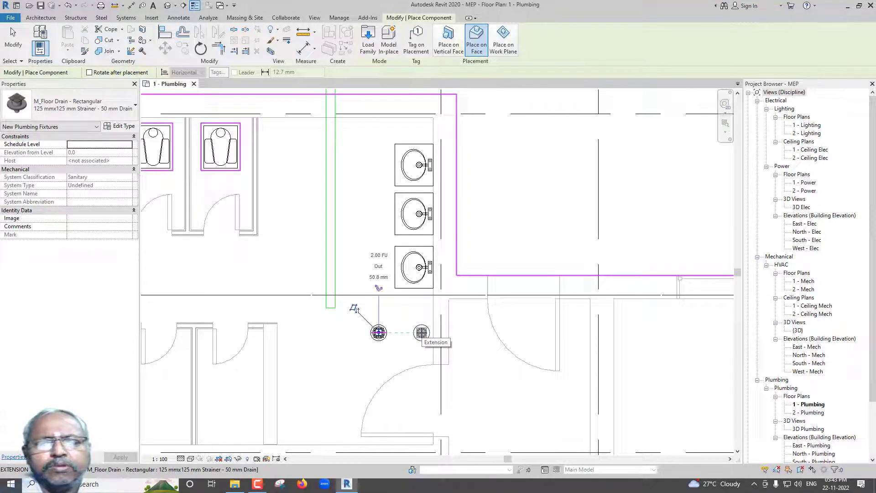
{"action": "key", "text": "Escape"}
{"action": "key", "text": "Escape"}
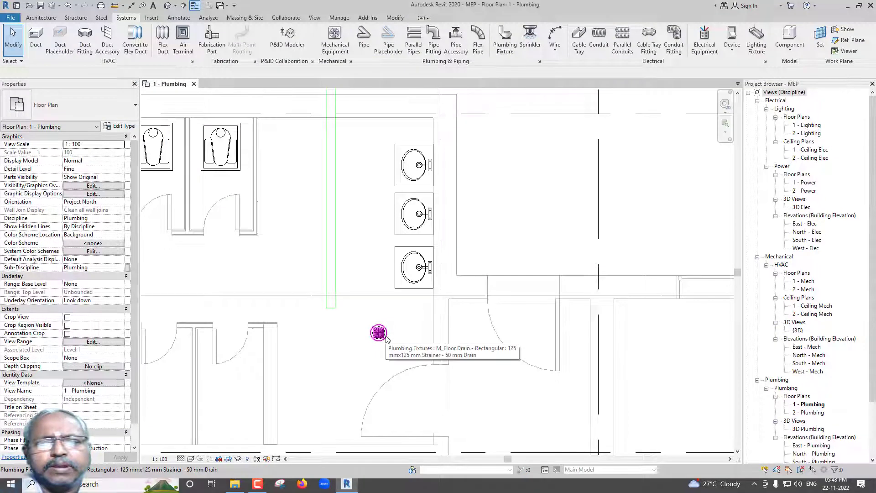
Step: Open the placed floor drain's family for editing and save it as M_Floor Drain - Rectangular_WB.rfa in the Drains folder
{"action": "left_click", "coordinate": [383, 334]}
{"action": "left_click", "coordinate": [373, 52]}
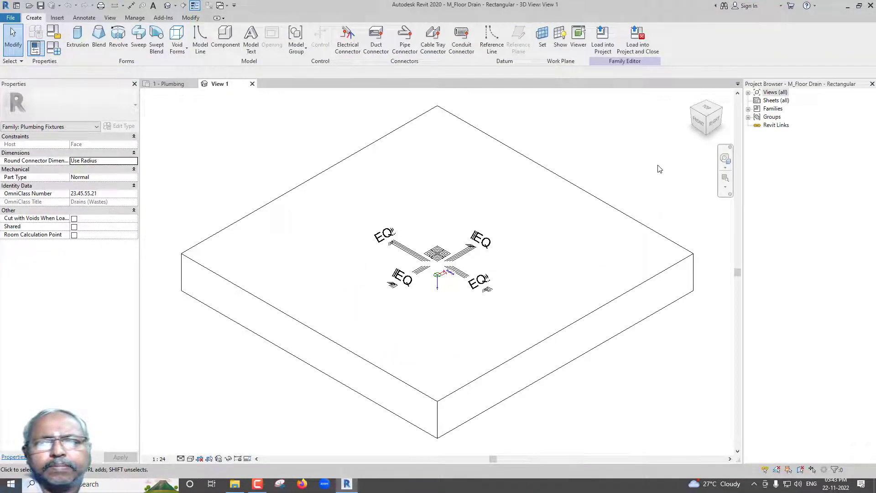
{"action": "left_click", "coordinate": [13, 18]}
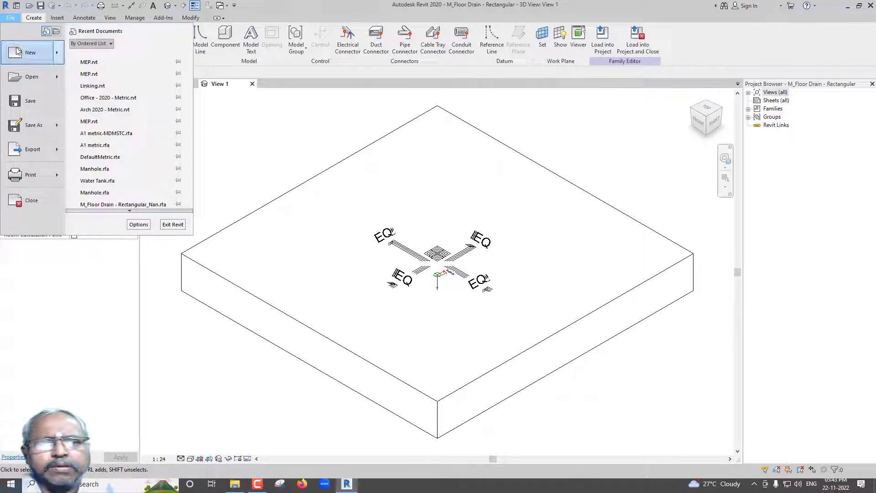
{"action": "mouse_move", "coordinate": [38, 132]}
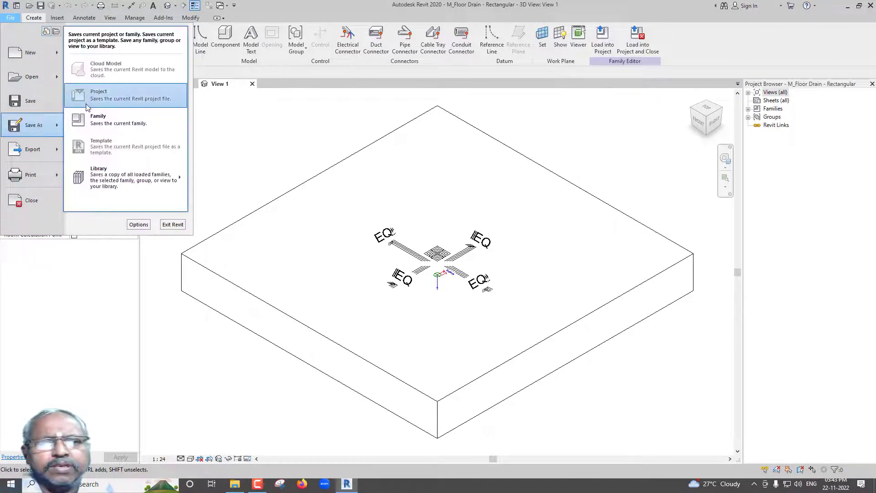
{"action": "left_click", "coordinate": [94, 119]}
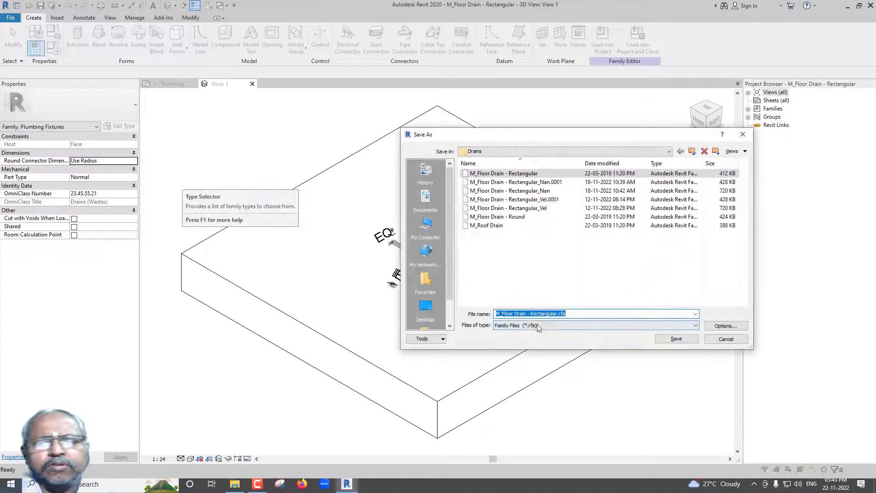
{"action": "left_click", "coordinate": [557, 314]}
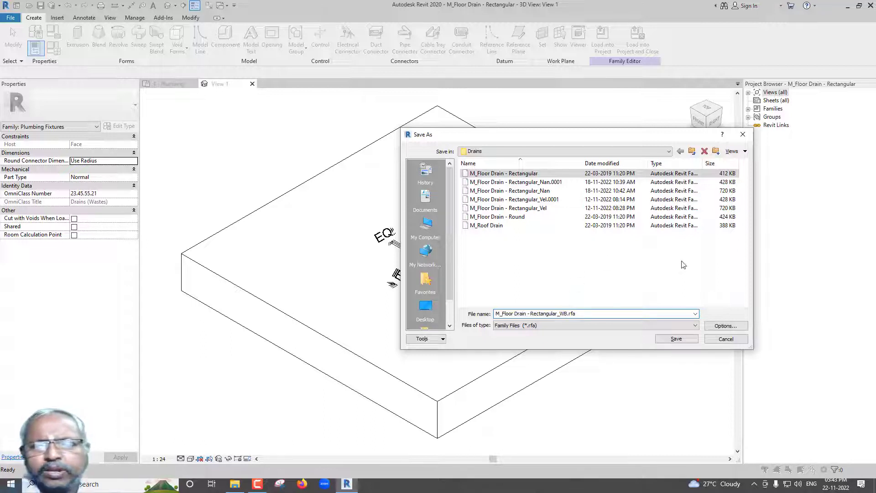
{"action": "left_click", "coordinate": [724, 325]}
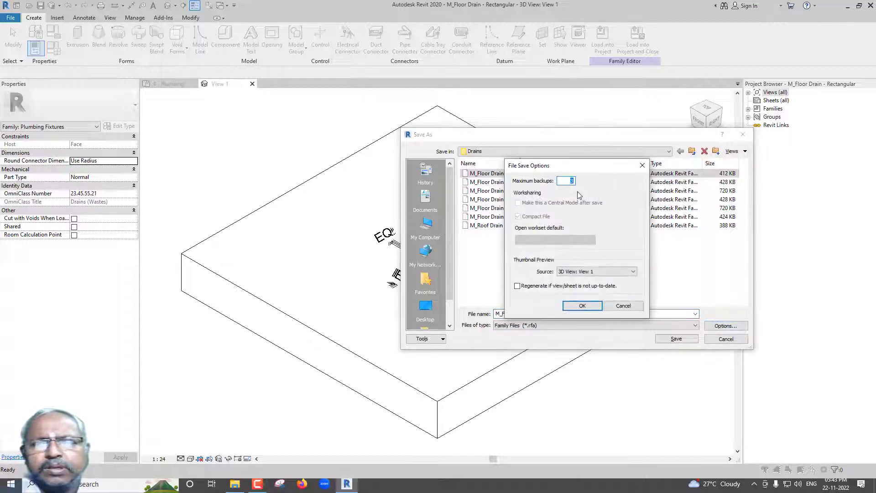
{"action": "left_click", "coordinate": [582, 305]}
{"action": "left_click", "coordinate": [676, 340]}
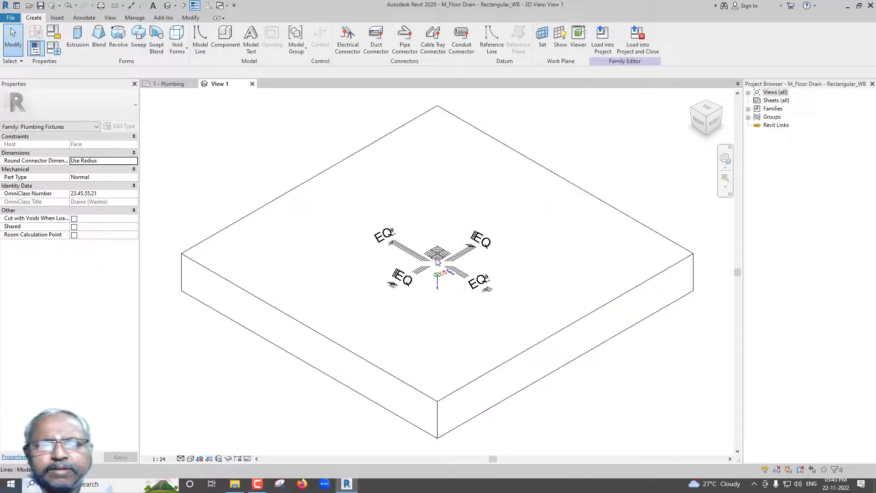
Step: Change the large host slab extrusion around the drain from solid to void
{"action": "left_click", "coordinate": [383, 370]}
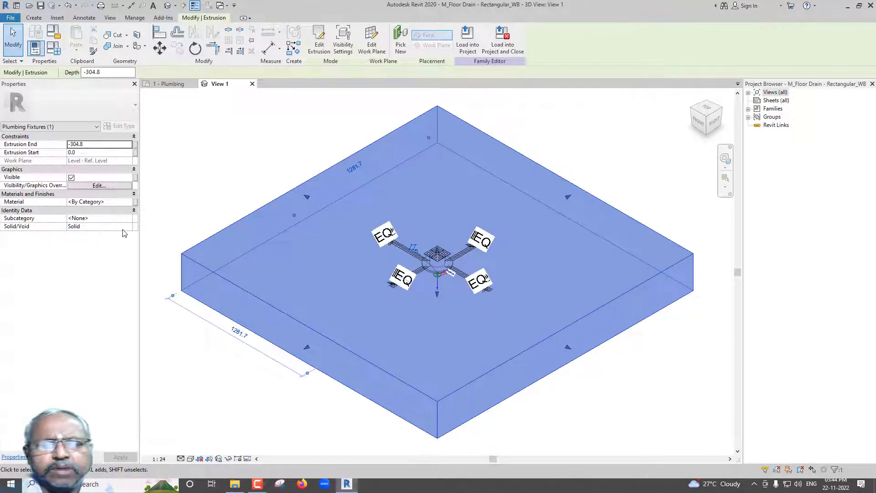
{"action": "left_click", "coordinate": [98, 227]}
{"action": "left_click", "coordinate": [81, 242]}
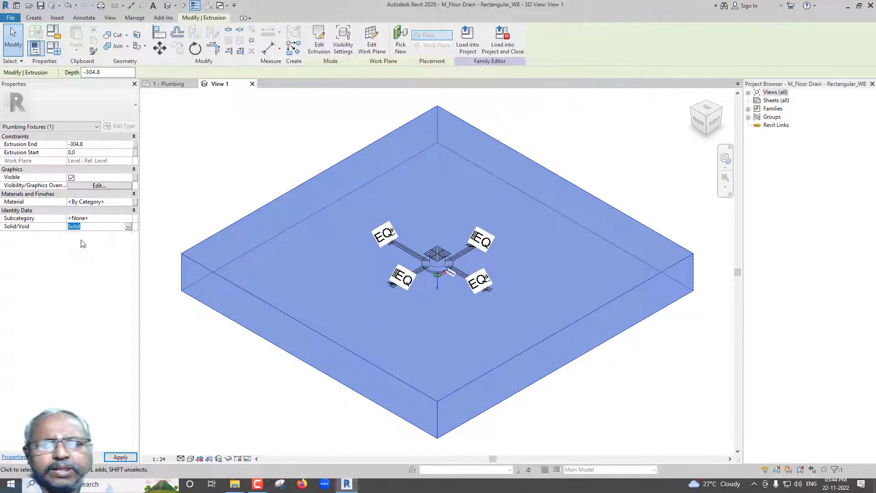
{"action": "scroll", "coordinate": [449, 261], "scroll_direction": "up", "scroll_amount": 2}
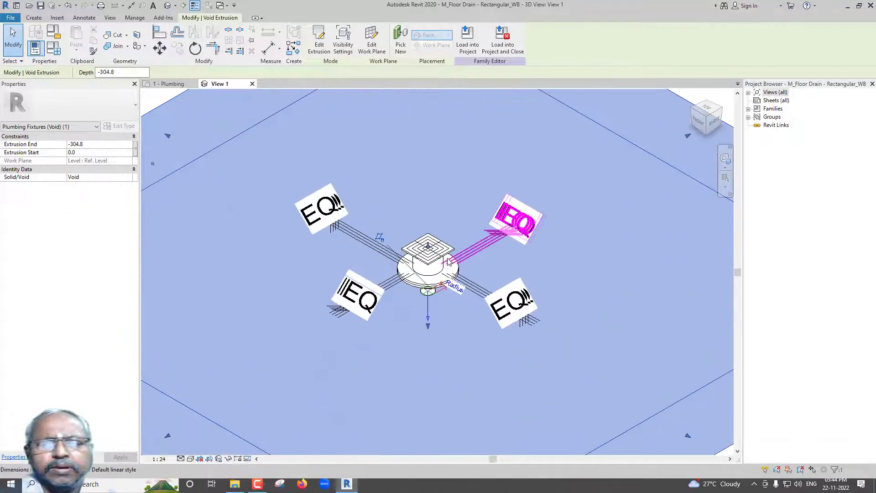
{"action": "scroll", "coordinate": [438, 260], "scroll_direction": "up", "scroll_amount": 4}
{"action": "key", "text": "Escape"}
{"action": "scroll", "coordinate": [418, 258], "scroll_direction": "up", "scroll_amount": 2}
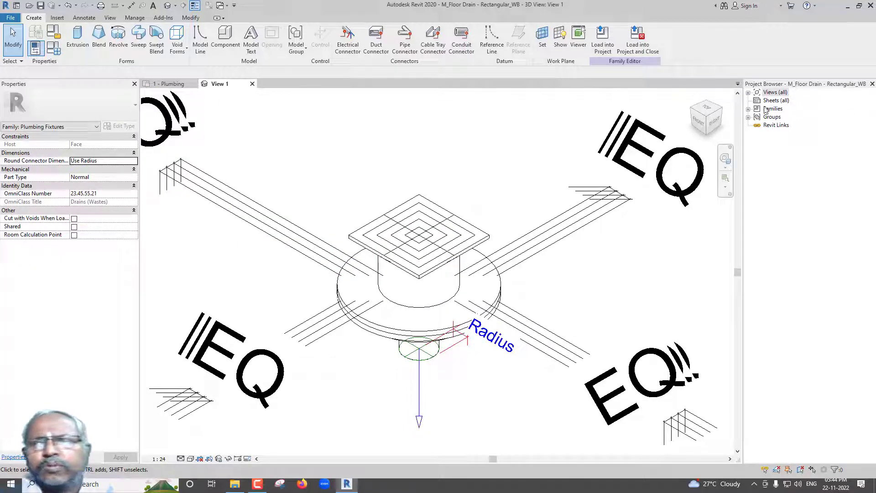
Step: Open the Ref. Level floor plan and set its view scale to 1:5
{"action": "left_click", "coordinate": [749, 92]}
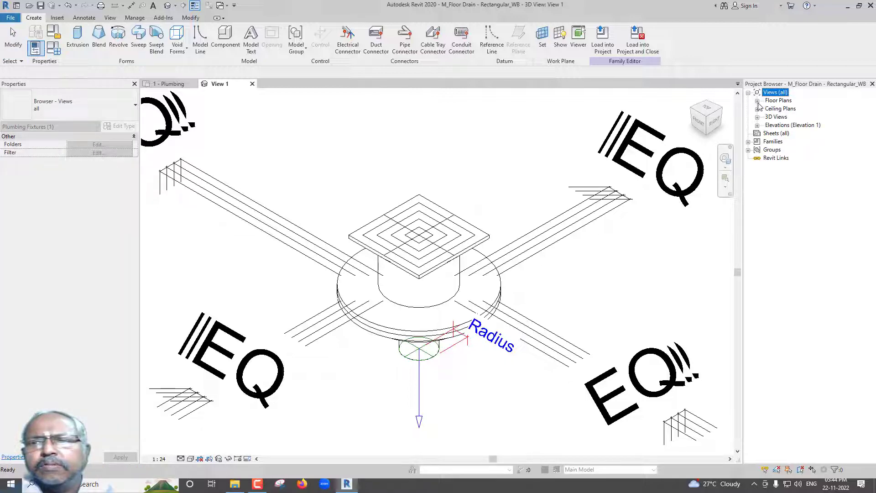
{"action": "left_click", "coordinate": [757, 101]}
{"action": "double_click", "coordinate": [786, 109]}
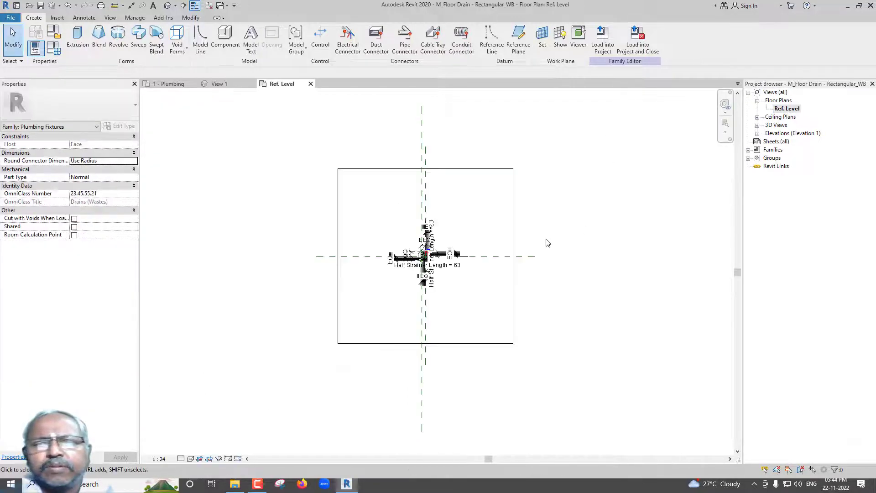
{"action": "scroll", "coordinate": [424, 263], "scroll_direction": "up", "scroll_amount": 4}
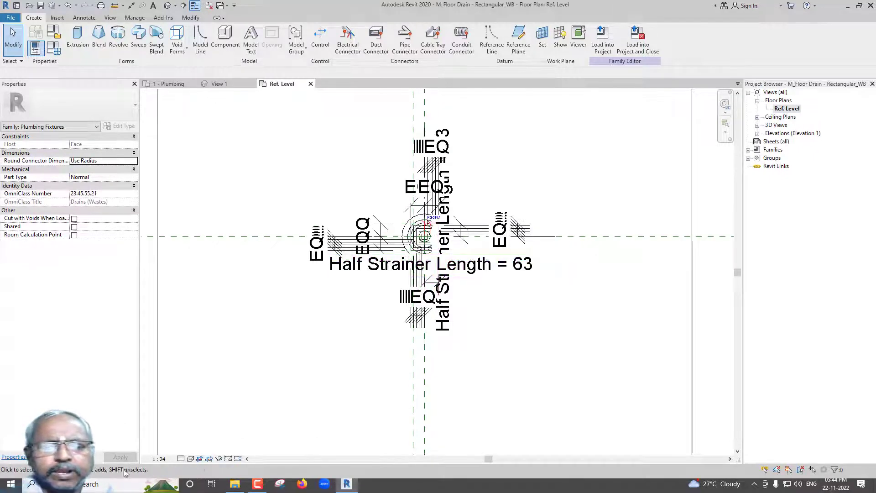
{"action": "left_click", "coordinate": [166, 460]}
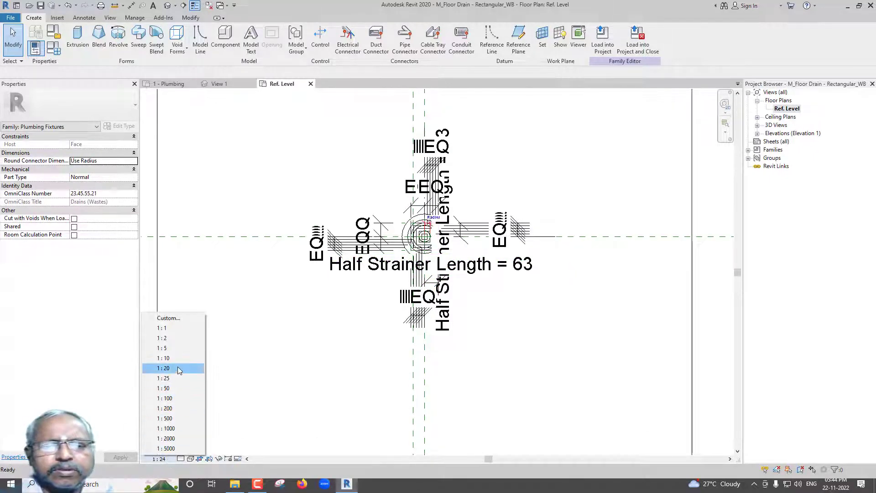
{"action": "left_click", "coordinate": [173, 348]}
{"action": "scroll", "coordinate": [425, 255], "scroll_direction": "up", "scroll_amount": 5}
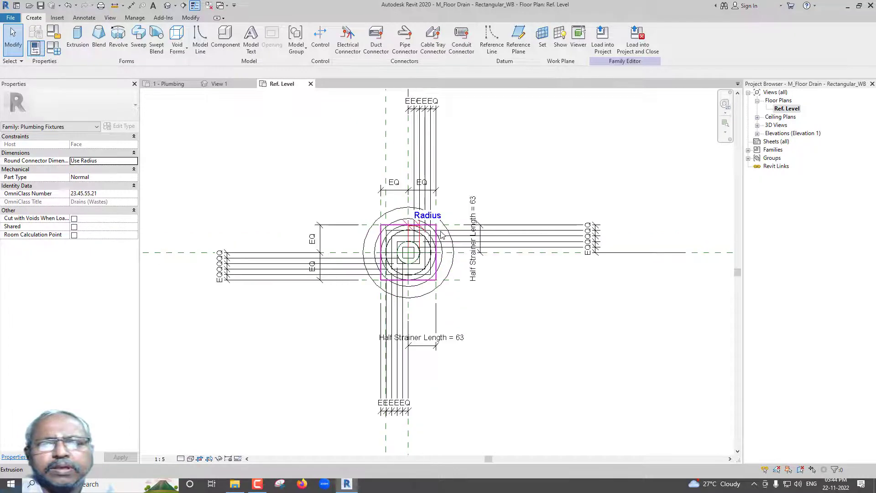
Step: Draw a vertical reference plane to the right of the strainer, about 47 mm from the drain body's edge
{"action": "scroll", "coordinate": [438, 254], "scroll_direction": "down", "scroll_amount": 2}
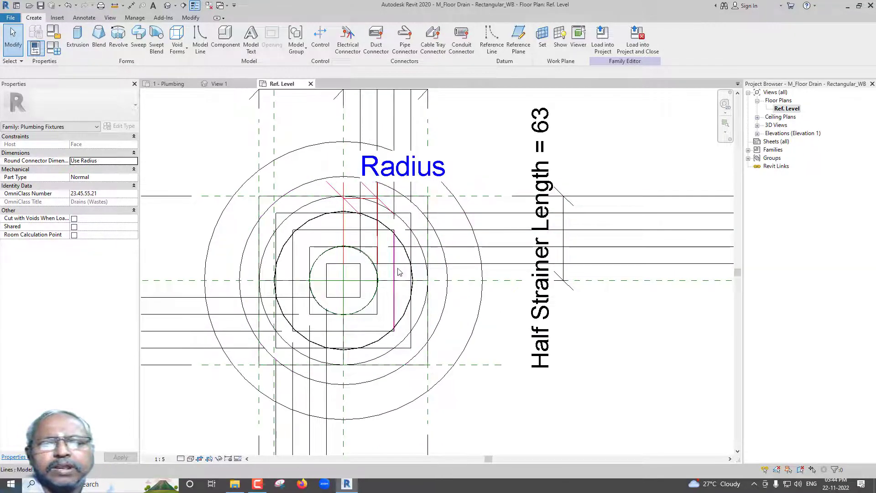
{"action": "scroll", "coordinate": [399, 271], "scroll_direction": "down", "scroll_amount": 2}
{"action": "key", "text": "r"}
{"action": "key", "text": "p"}
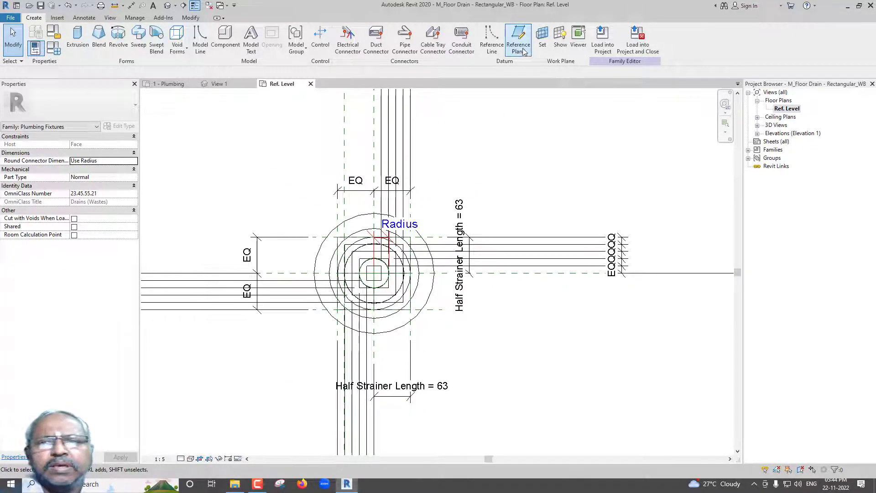
{"action": "scroll", "coordinate": [415, 302], "scroll_direction": "up", "scroll_amount": 3}
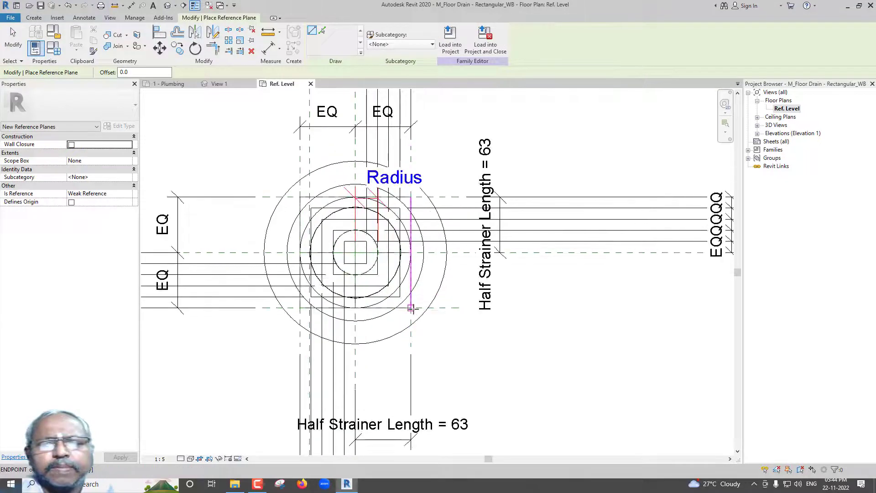
{"action": "middle_click_drag", "start_coordinate": [417, 321], "coordinate": [403, 344]}
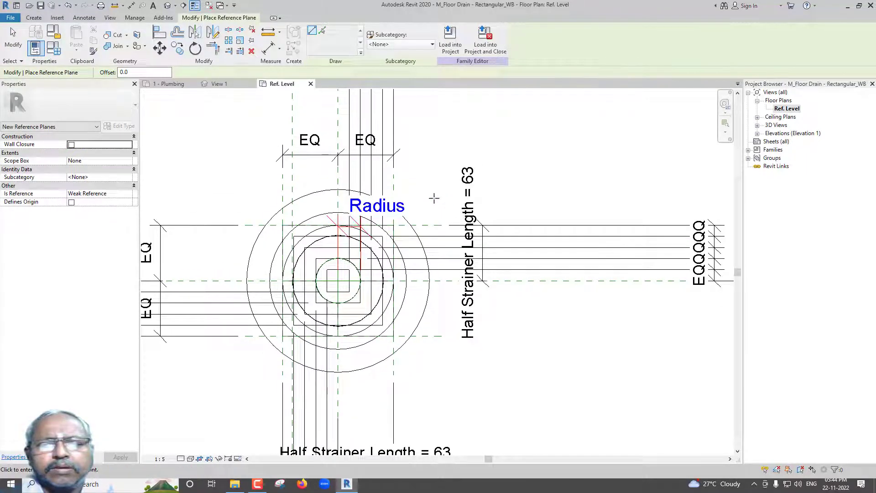
{"action": "left_click", "coordinate": [424, 194]}
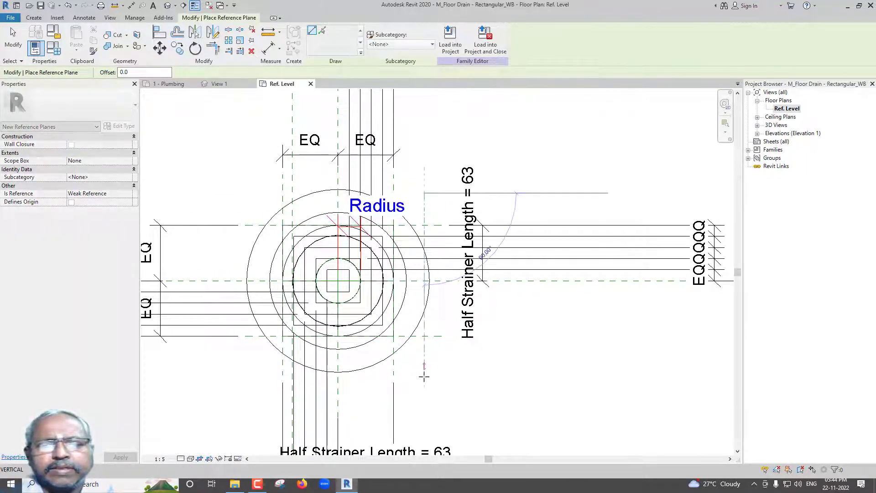
{"action": "left_click", "coordinate": [425, 410]}
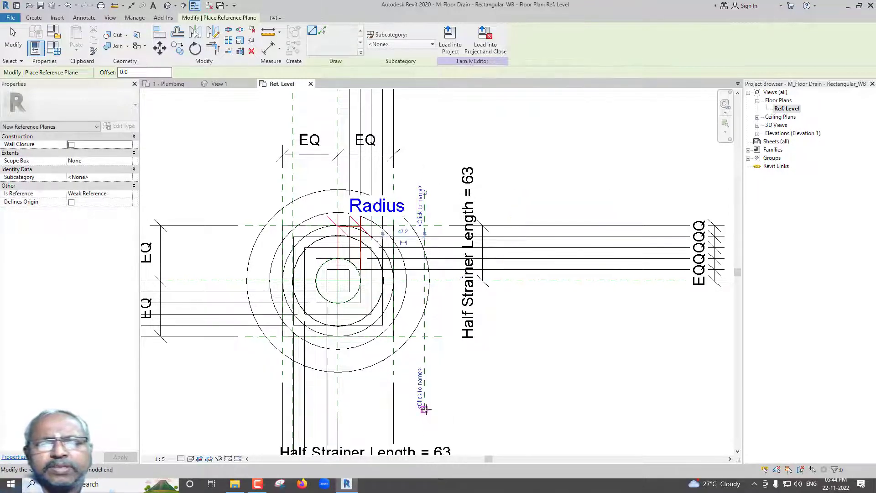
{"action": "key", "text": "Escape"}
{"action": "key", "text": "Escape"}
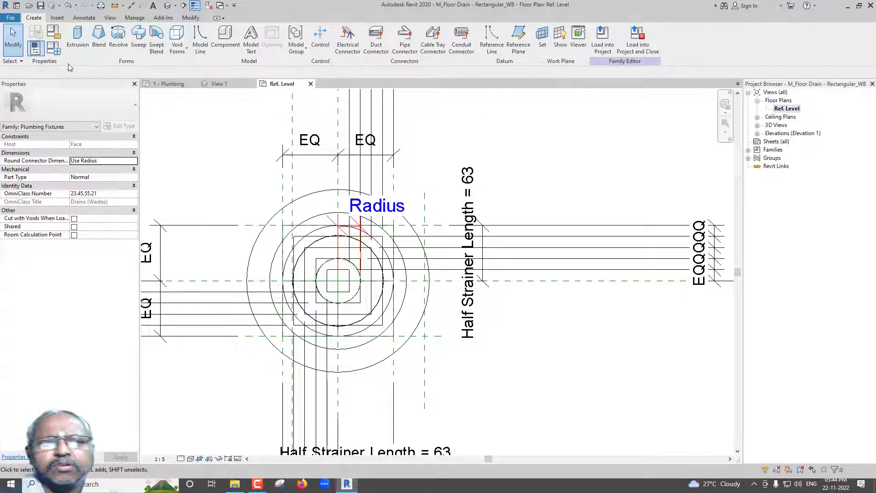
Step: Start a solid extrusion with the new vertical reference plane picked as its work plane, and open the Left elevation for sketching
{"action": "left_click", "coordinate": [77, 37]}
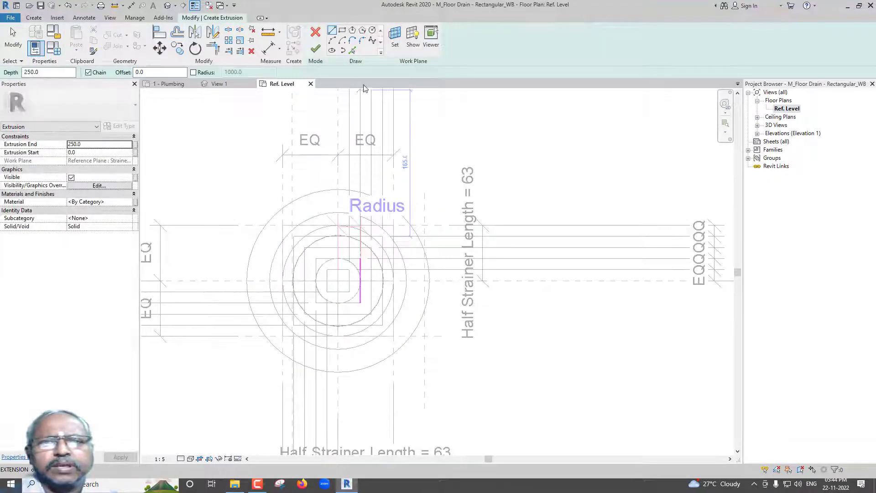
{"action": "left_click", "coordinate": [396, 36]}
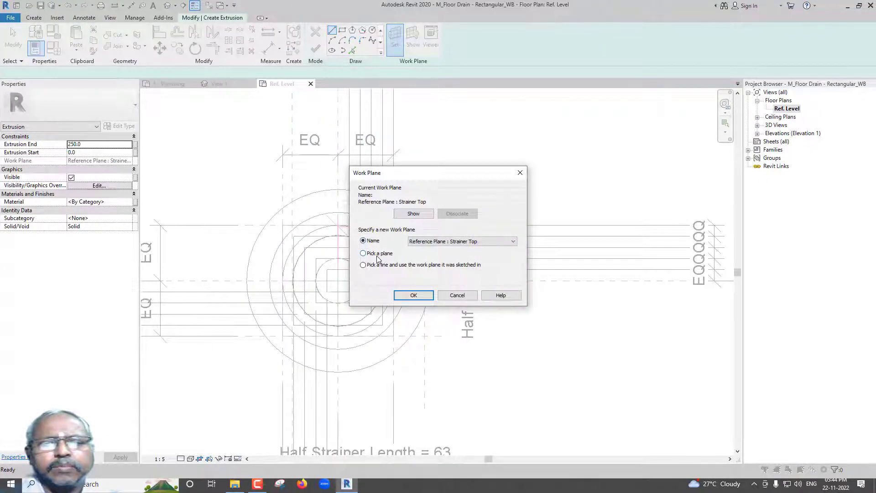
{"action": "left_click", "coordinate": [413, 295]}
{"action": "left_click", "coordinate": [425, 356]}
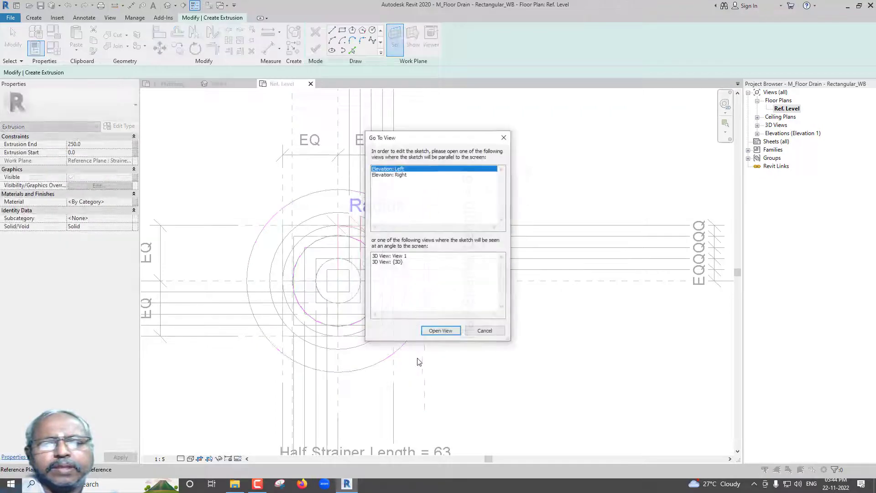
{"action": "left_click", "coordinate": [441, 332]}
{"action": "scroll", "coordinate": [416, 374], "scroll_direction": "up", "scroll_amount": 6}
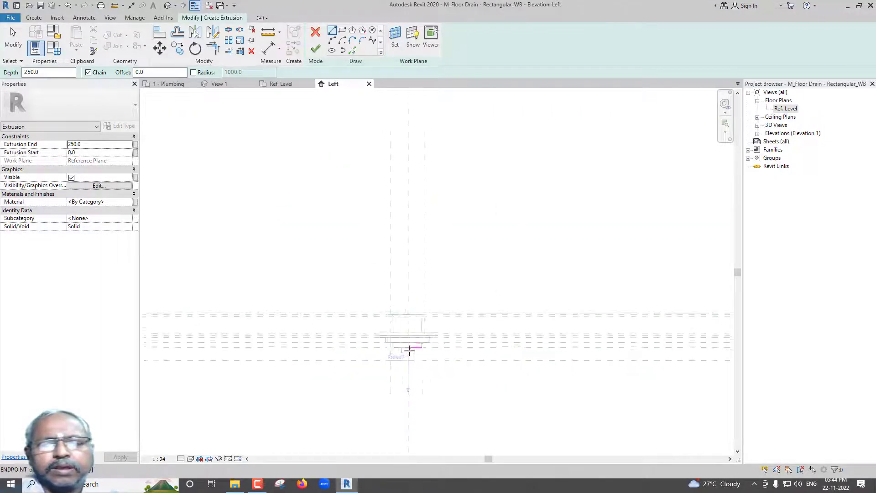
{"action": "scroll", "coordinate": [419, 338], "scroll_direction": "up", "scroll_amount": 1}
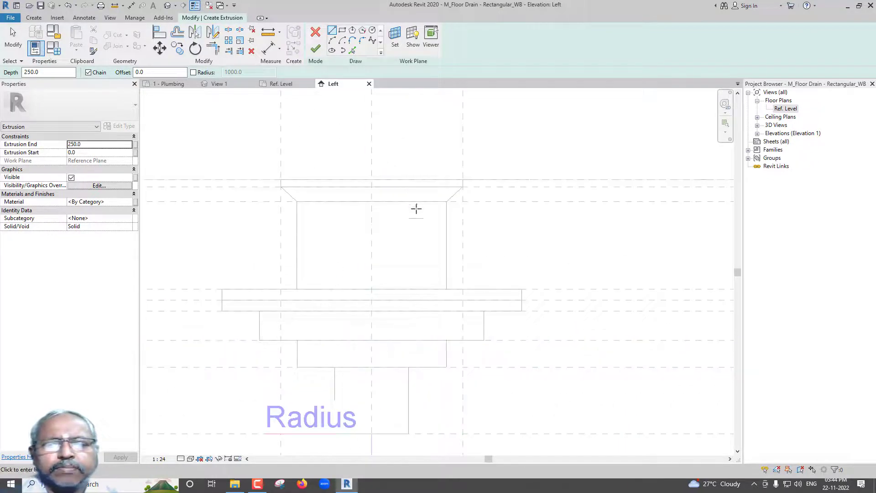
Step: Sketch a circle about 15 mm in radius on the vertical centre line of the drain body, between its collar and flange
{"action": "left_click", "coordinate": [373, 30]}
{"action": "left_click", "coordinate": [372, 235]}
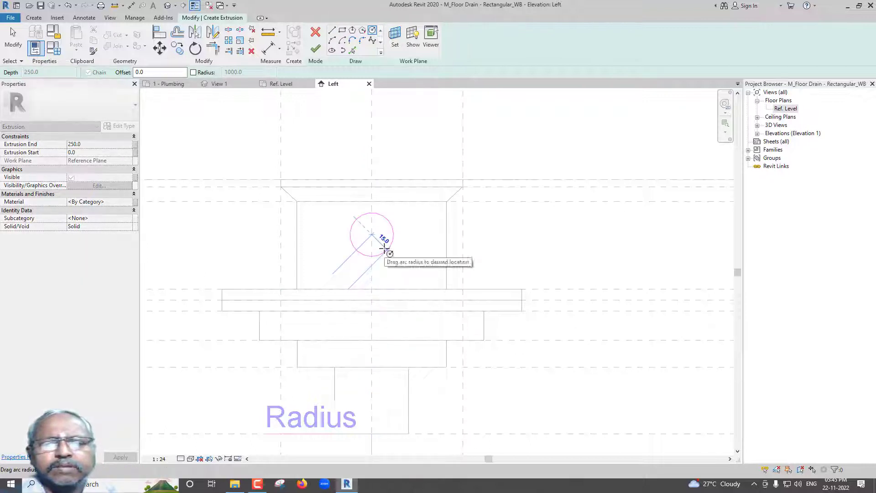
{"action": "left_click", "coordinate": [384, 250]}
{"action": "key", "text": "Escape"}
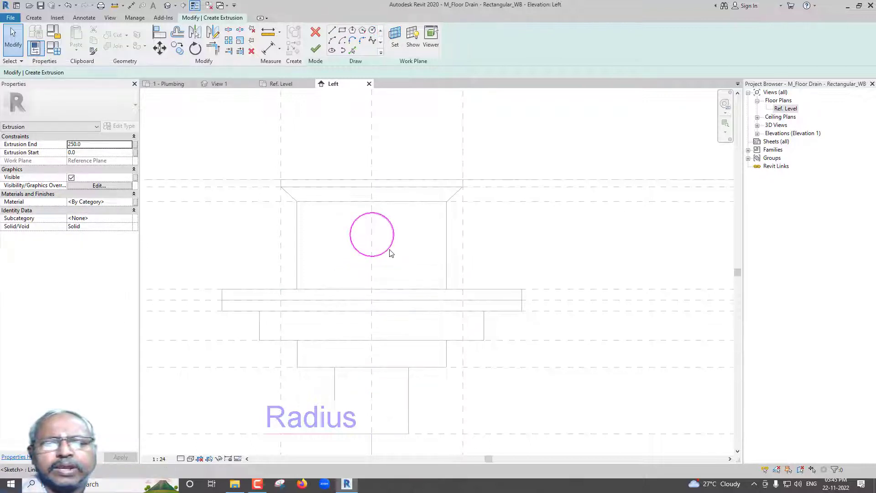
Step: Set the sketched circle's radius to 25 mm and finish the extrusion
{"action": "left_click", "coordinate": [388, 249]}
{"action": "left_click", "coordinate": [370, 226]}
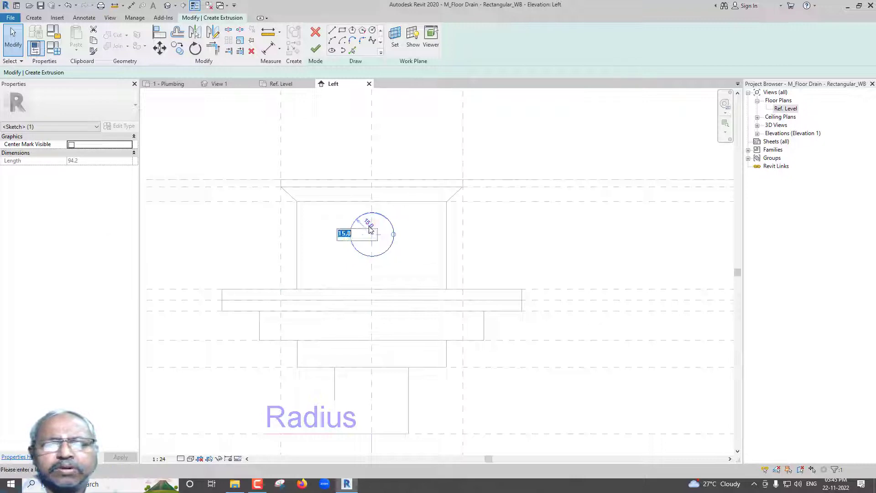
{"action": "type", "text": "25"}
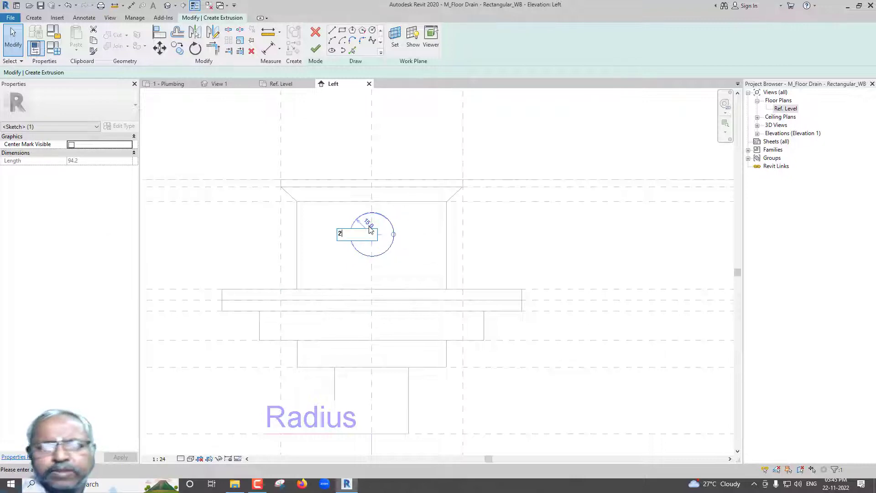
{"action": "key", "text": "Return"}
{"action": "scroll", "coordinate": [383, 241], "scroll_direction": "down", "scroll_amount": 4}
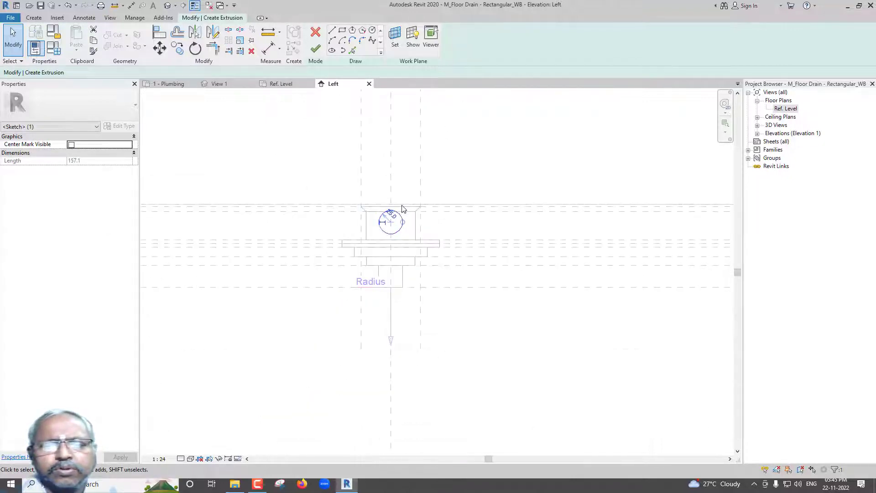
{"action": "scroll", "coordinate": [394, 226], "scroll_direction": "up", "scroll_amount": 3}
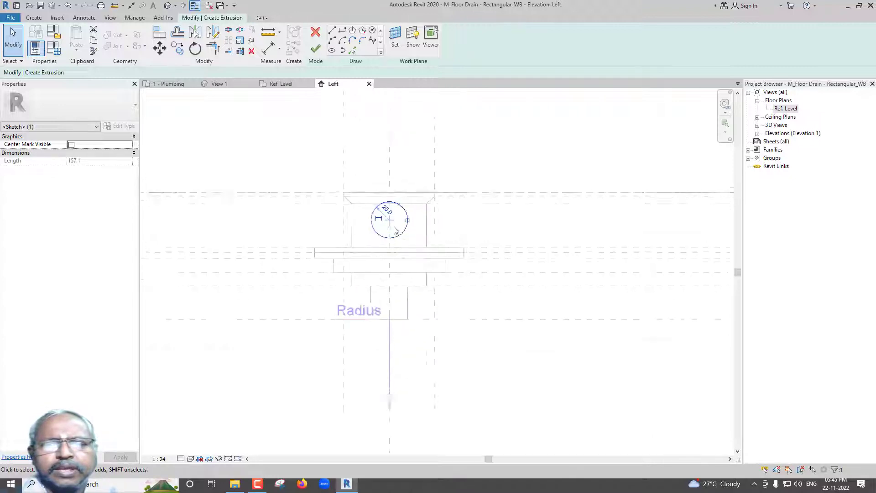
{"action": "key", "text": "Down"}
{"action": "key", "text": "Down"}
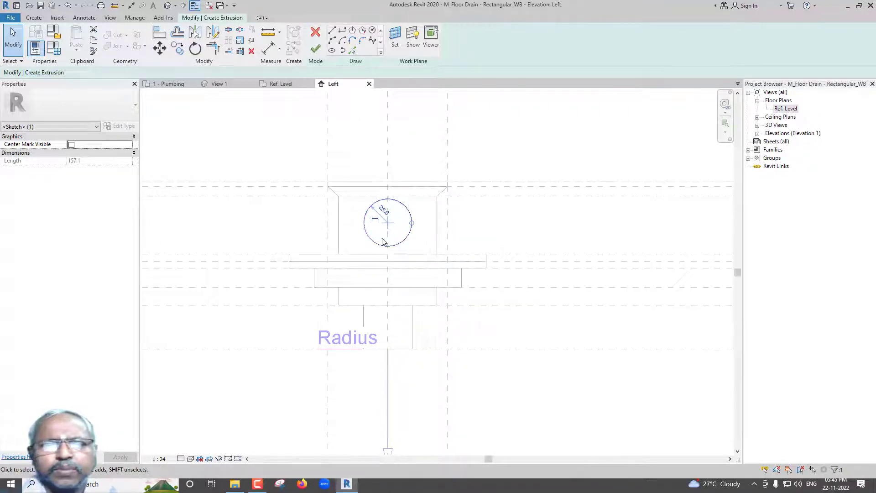
{"action": "left_click", "coordinate": [315, 49]}
Step: In a shaded Ref. Level plan, stretch the cylindrical extrusion across the drain's round flange, from about -196 mm start to about 9 mm end
{"action": "left_click", "coordinate": [387, 361]}
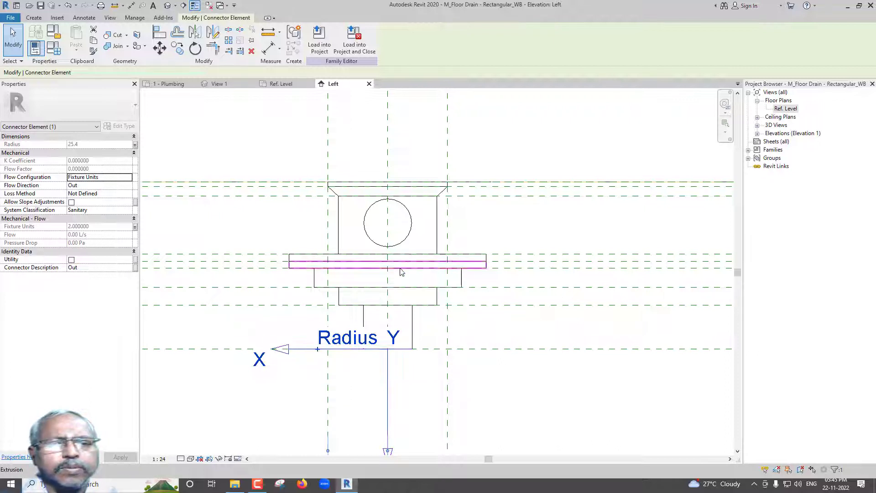
{"action": "left_click", "coordinate": [399, 245]}
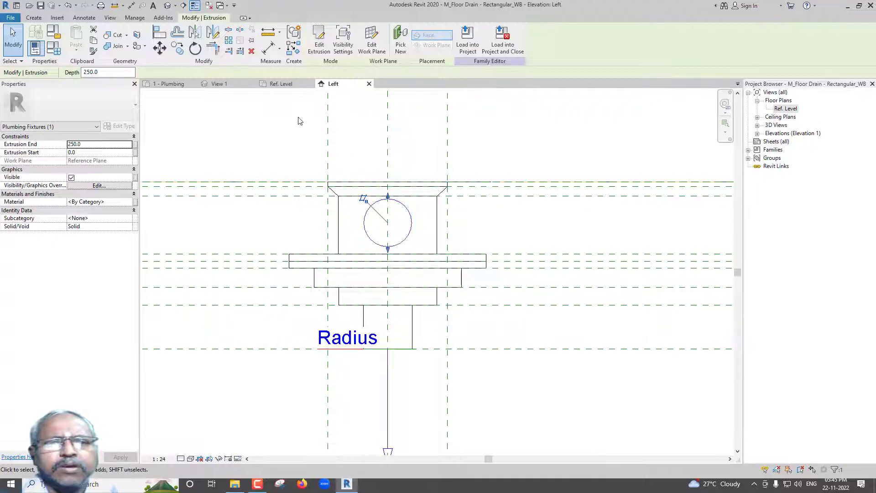
{"action": "left_click", "coordinate": [281, 84]}
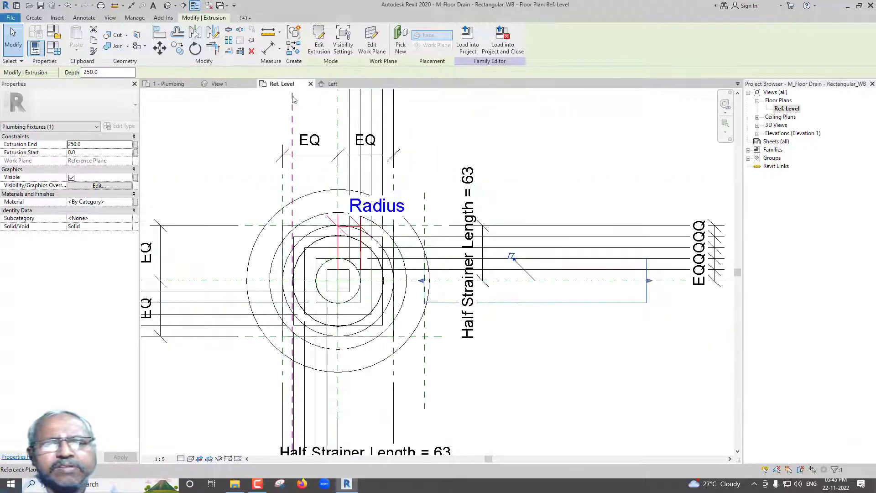
{"action": "left_click", "coordinate": [191, 459]}
{"action": "left_click", "coordinate": [206, 440]}
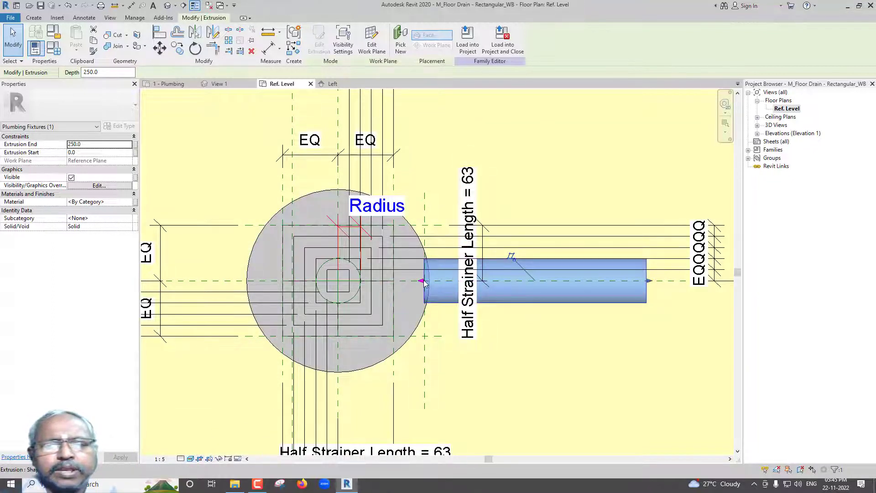
{"action": "left_click_drag", "start_coordinate": [422, 281], "coordinate": [245, 282]}
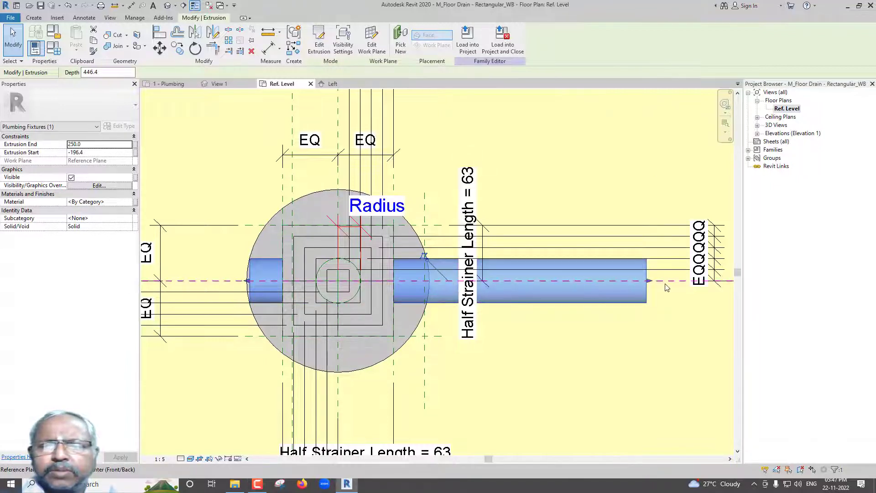
{"action": "left_click_drag", "start_coordinate": [650, 281], "coordinate": [435, 277]}
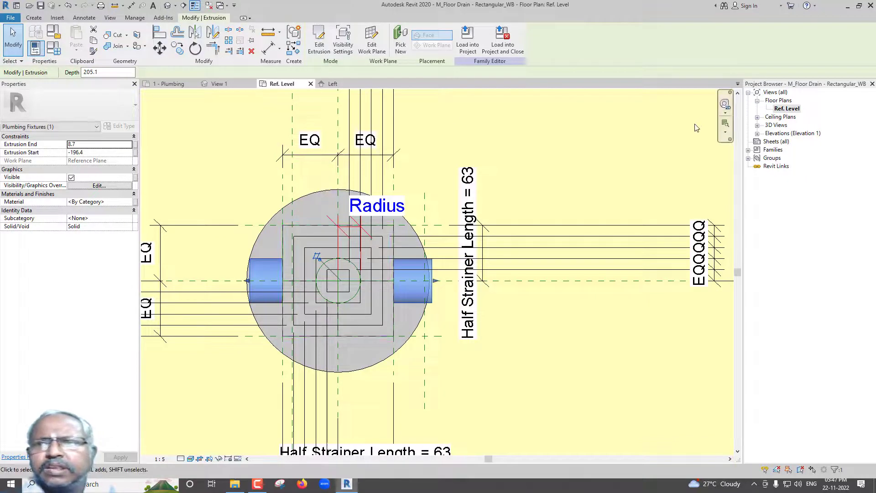
Step: Open the {3D} view and align the cylinder's near end face with the adjacent side face of the square strainer
{"action": "left_click", "coordinate": [759, 128]}
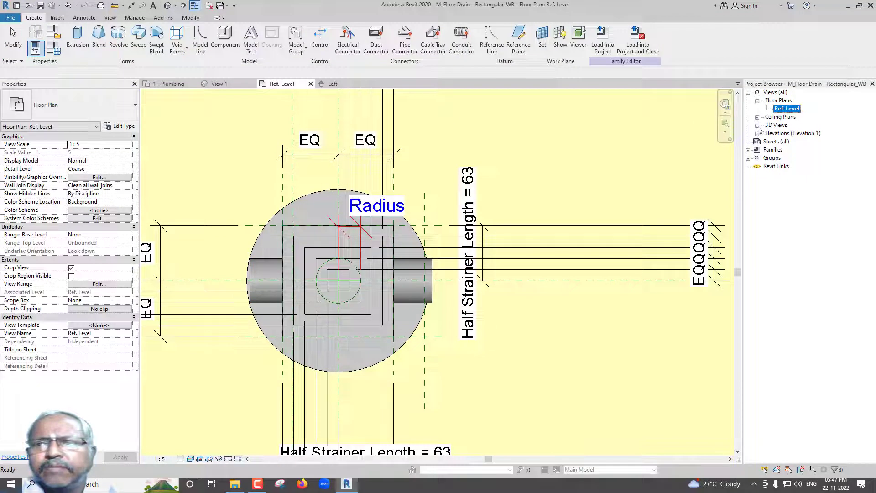
{"action": "left_click", "coordinate": [757, 125]}
{"action": "double_click", "coordinate": [780, 142]}
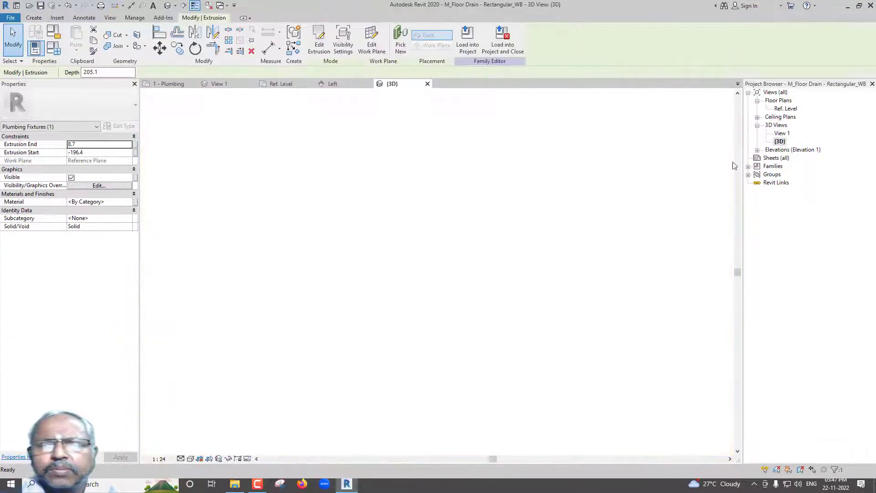
{"action": "scroll", "coordinate": [448, 261], "scroll_direction": "up", "scroll_amount": 10}
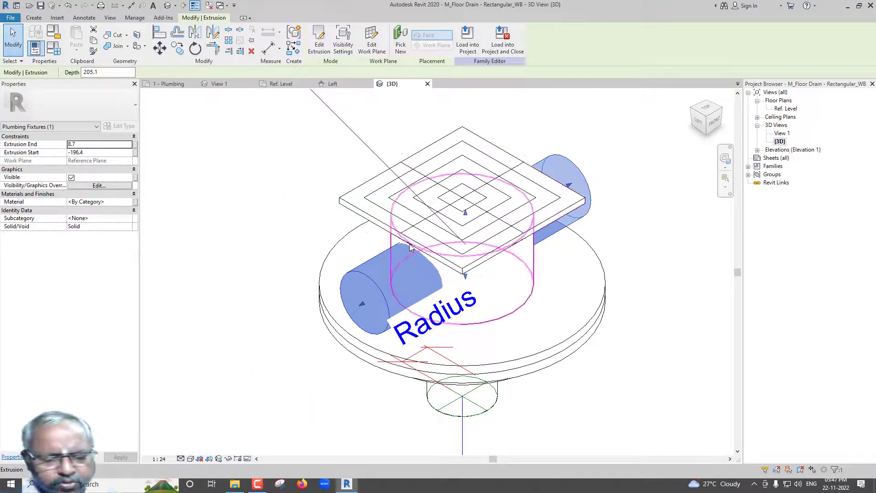
{"action": "key", "text": "a"}
{"action": "key", "text": "l"}
{"action": "scroll", "coordinate": [406, 246], "scroll_direction": "up", "scroll_amount": 4}
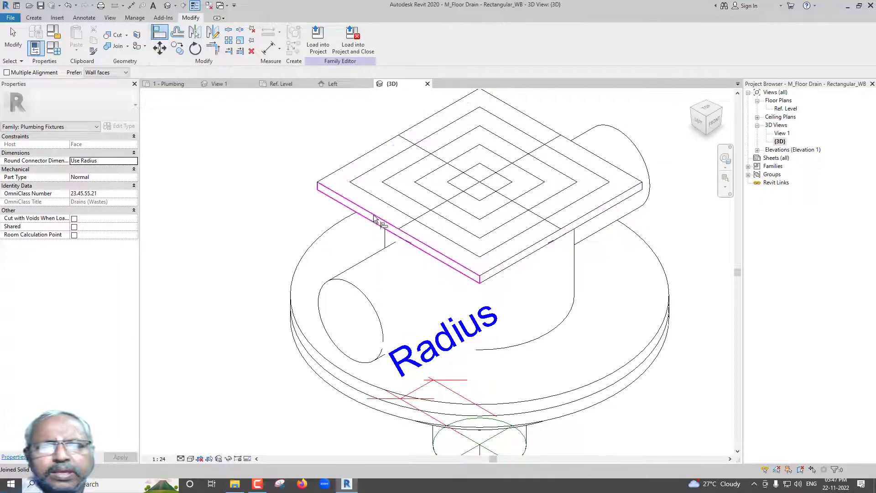
{"action": "left_click", "coordinate": [374, 219]}
{"action": "left_click", "coordinate": [356, 293]}
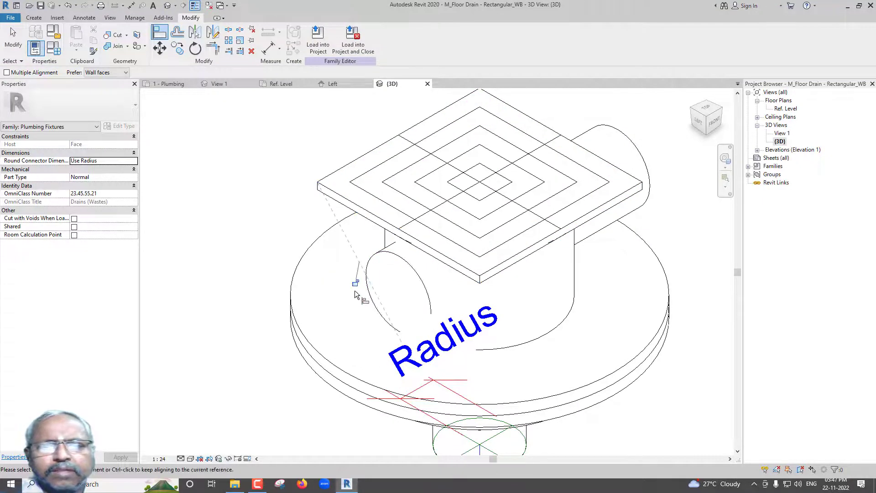
Step: Align the cylinder's other end face with the opposite side face of the strainer
{"action": "scroll", "coordinate": [356, 293], "scroll_direction": "down", "scroll_amount": 3}
{"action": "middle_click_drag", "start_coordinate": [356, 292], "coordinate": [342, 272], "text": "shift"}
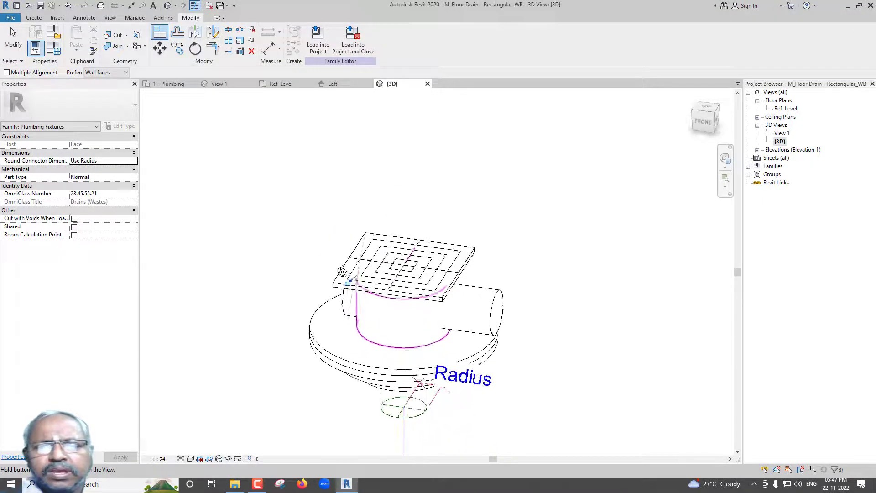
{"action": "left_click", "coordinate": [451, 287]}
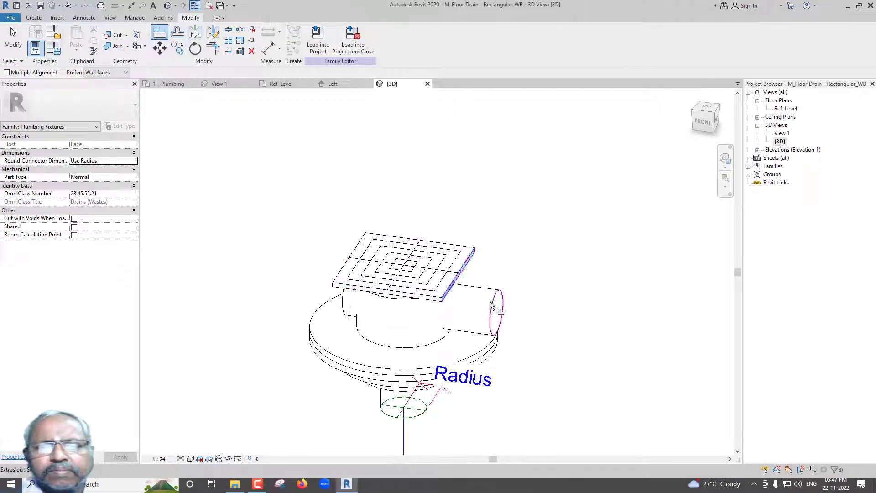
{"action": "left_click", "coordinate": [490, 305]}
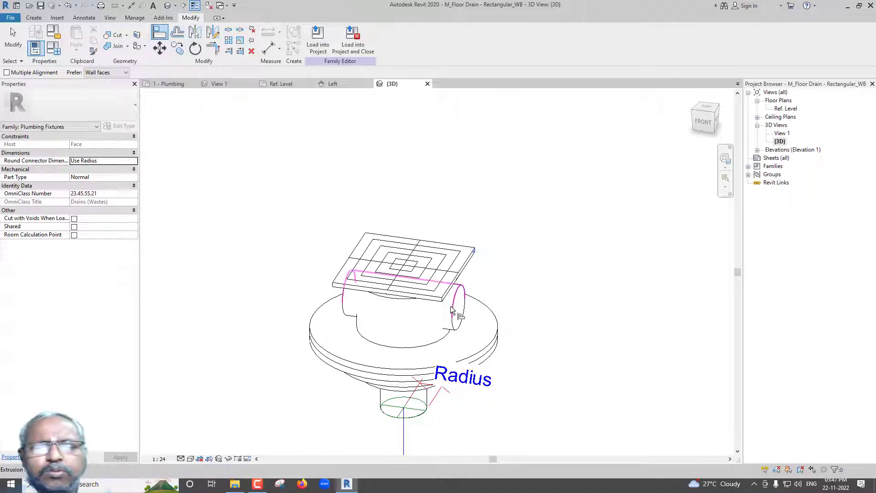
{"action": "scroll", "coordinate": [508, 312], "scroll_direction": "up", "scroll_amount": 1}
{"action": "key", "text": "Escape"}
{"action": "key", "text": "Escape"}
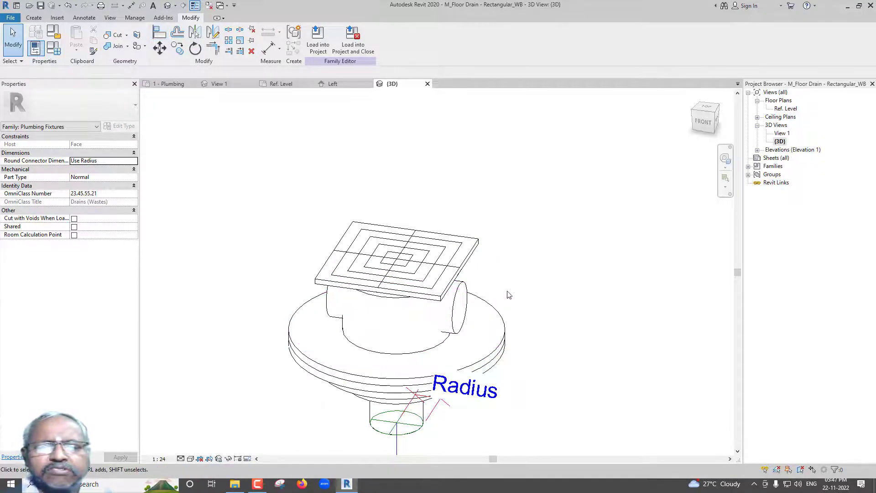
Step: Place pipe connectors on both end faces of the cylinder and select the one on the left-elevation side
{"action": "mouse_move", "coordinate": [506, 300]}
{"action": "middle_mouse_down", "text": "shift"}
{"action": "mouse_move", "coordinate": [528, 307]}
{"action": "mouse_move", "coordinate": [521, 305]}
{"action": "middle_mouse_up", "text": "shift"}
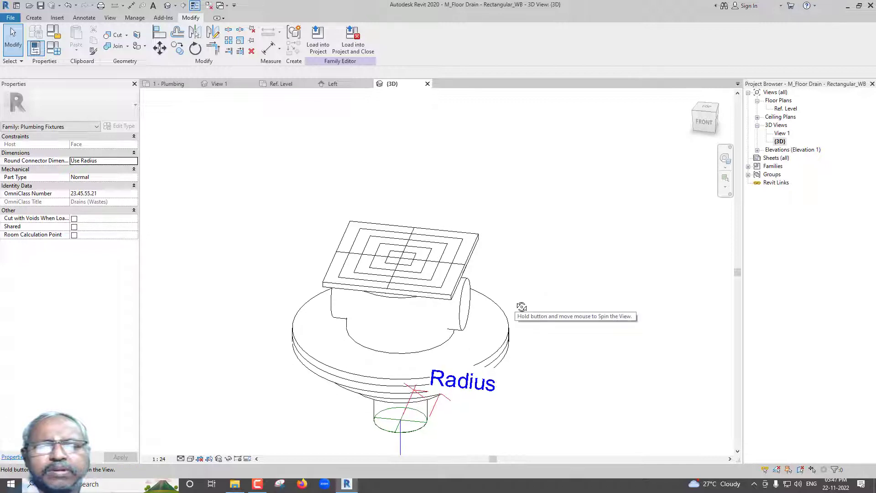
{"action": "left_click", "coordinate": [34, 18]}
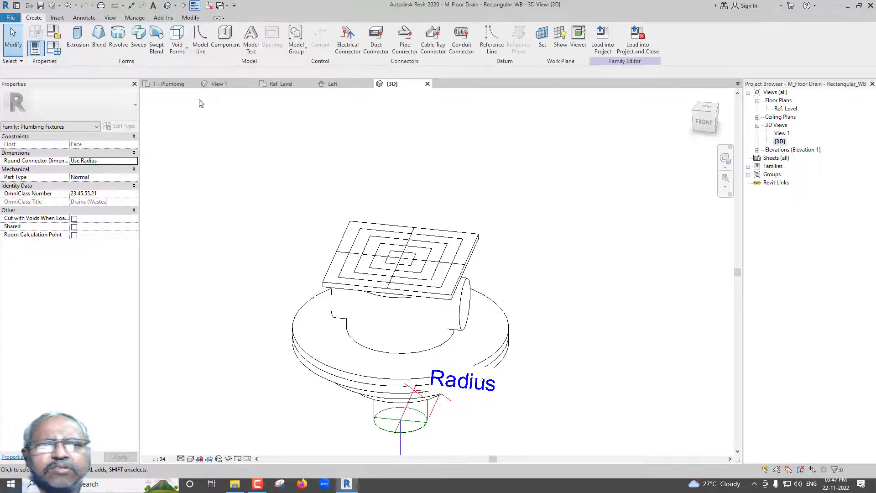
{"action": "left_click", "coordinate": [405, 39]}
{"action": "scroll", "coordinate": [492, 345], "scroll_direction": "up", "scroll_amount": 2}
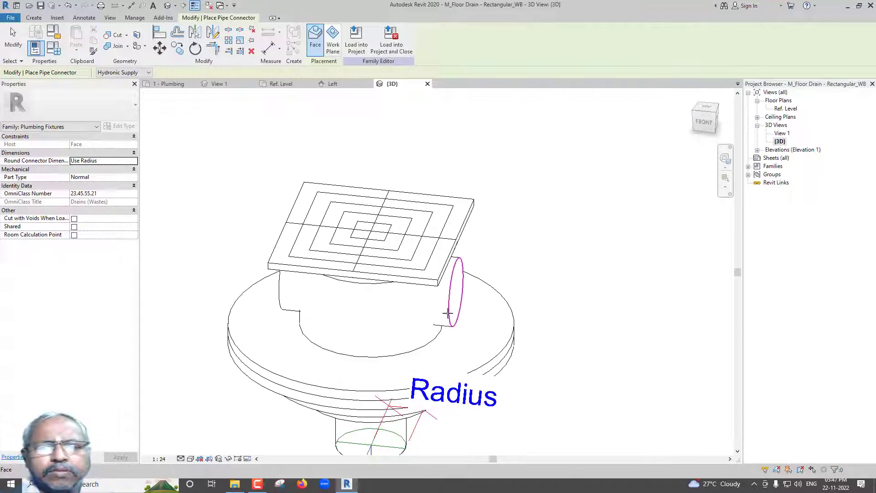
{"action": "middle_click_drag", "start_coordinate": [434, 319], "coordinate": [435, 345], "text": "shift"}
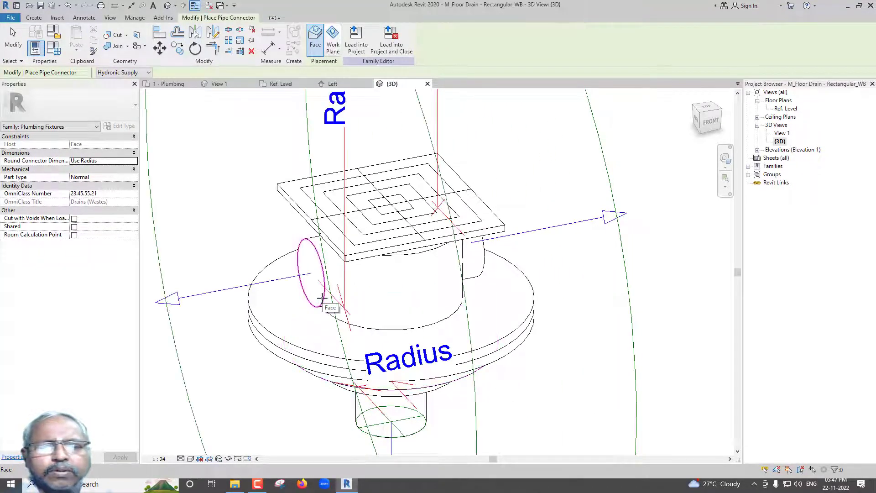
{"action": "left_click", "coordinate": [322, 297]}
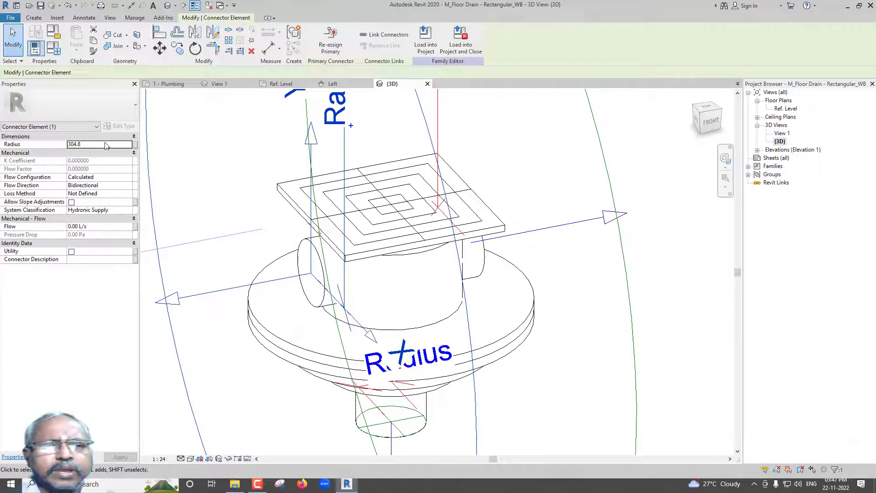
Step: Set the selected side connector's radius to 25 mm, flow direction to In and system classification to Sanitary
{"action": "left_click", "coordinate": [106, 145]}
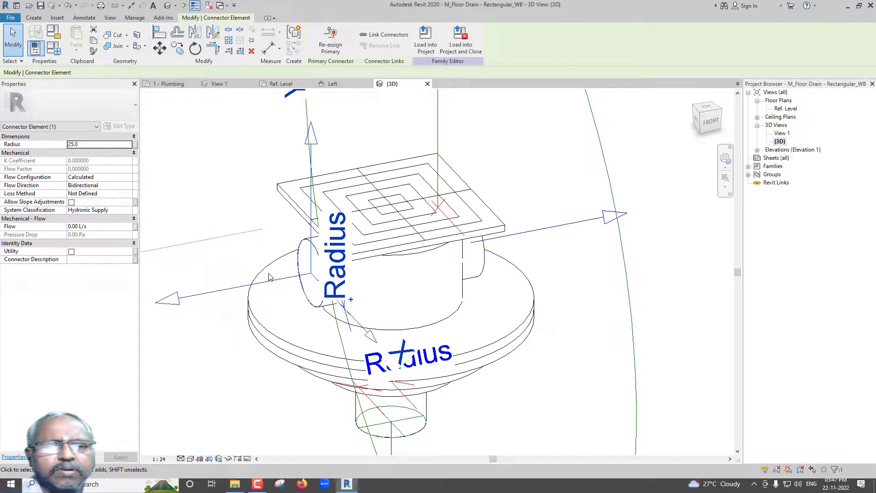
{"action": "left_click", "coordinate": [127, 186]}
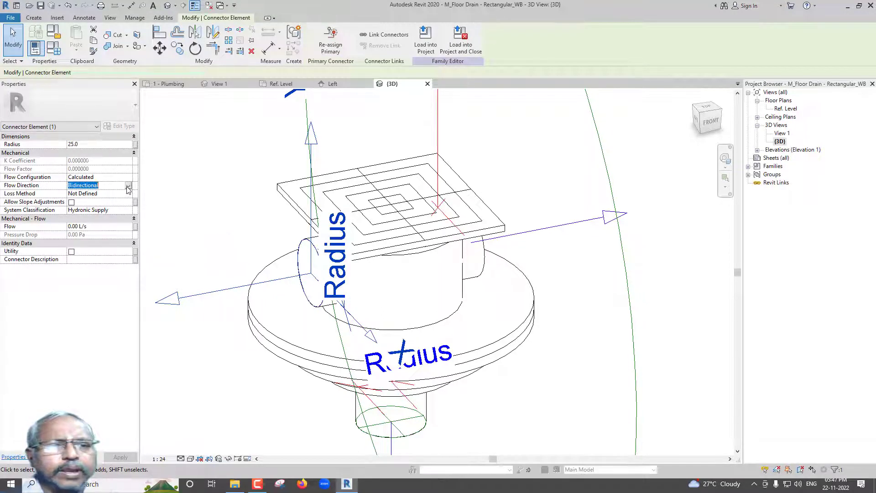
{"action": "left_click", "coordinate": [128, 186]}
{"action": "left_click", "coordinate": [73, 194]}
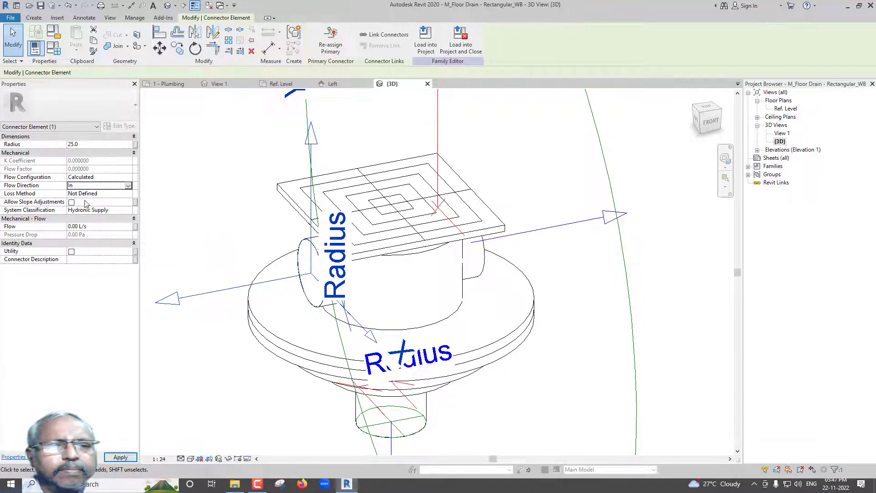
{"action": "left_click", "coordinate": [131, 212]}
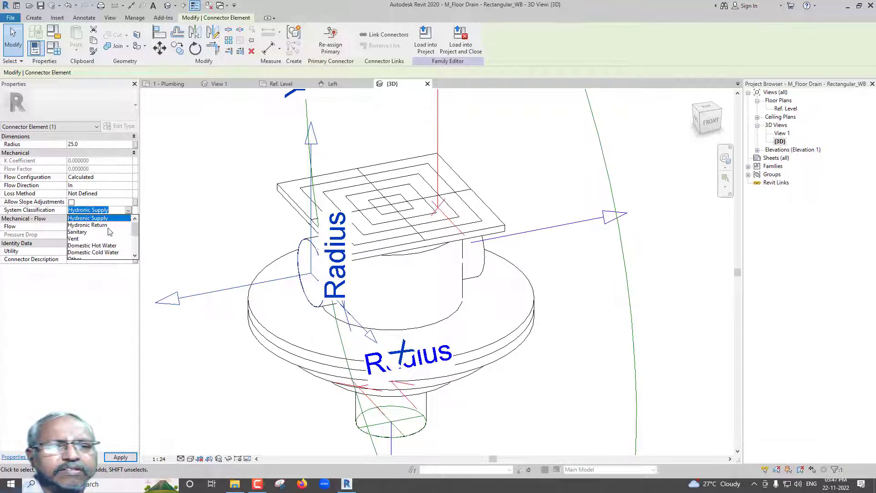
{"action": "left_click", "coordinate": [89, 232]}
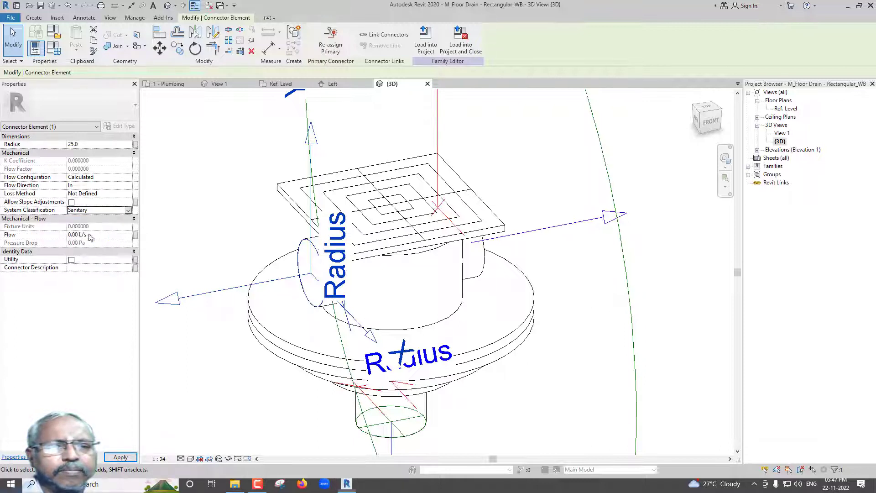
Step: Set the opposite side connector's radius to 25 mm, flow direction to In and system classification to Sanitary
{"action": "left_click", "coordinate": [563, 231]}
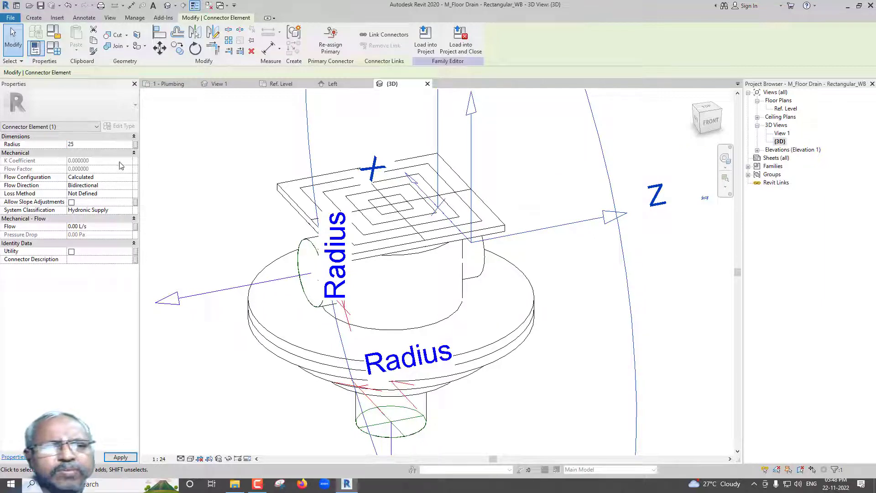
{"action": "left_click", "coordinate": [128, 186]}
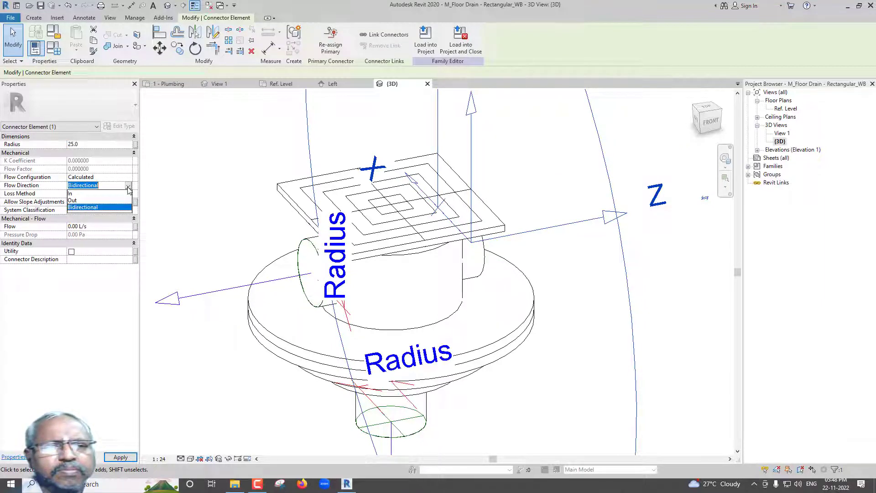
{"action": "left_click", "coordinate": [71, 193]}
{"action": "left_click", "coordinate": [128, 210]}
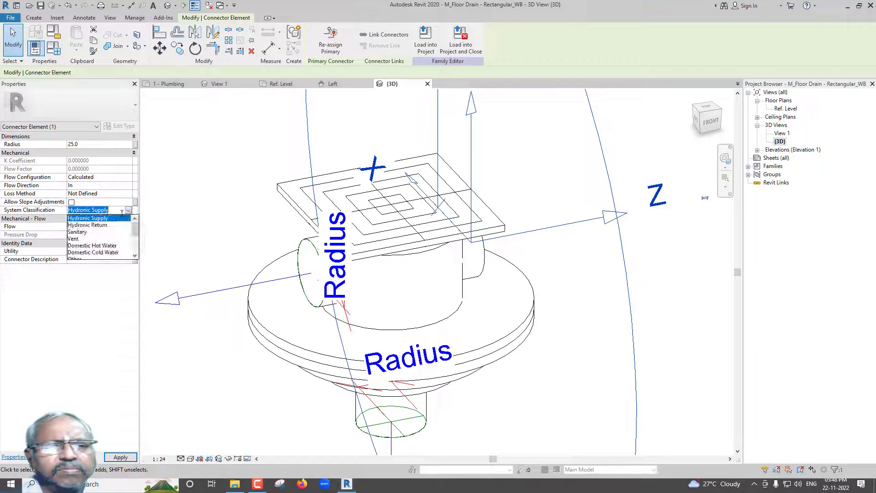
{"action": "left_click", "coordinate": [91, 232]}
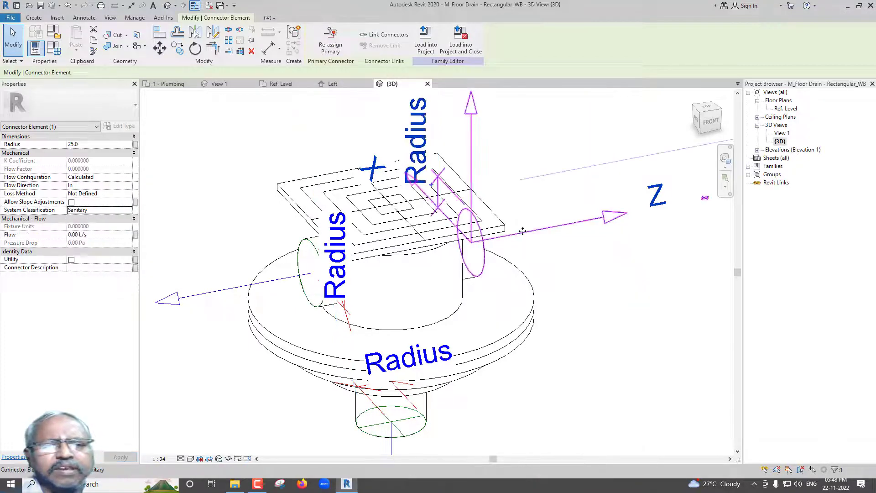
{"action": "key", "text": "Escape"}
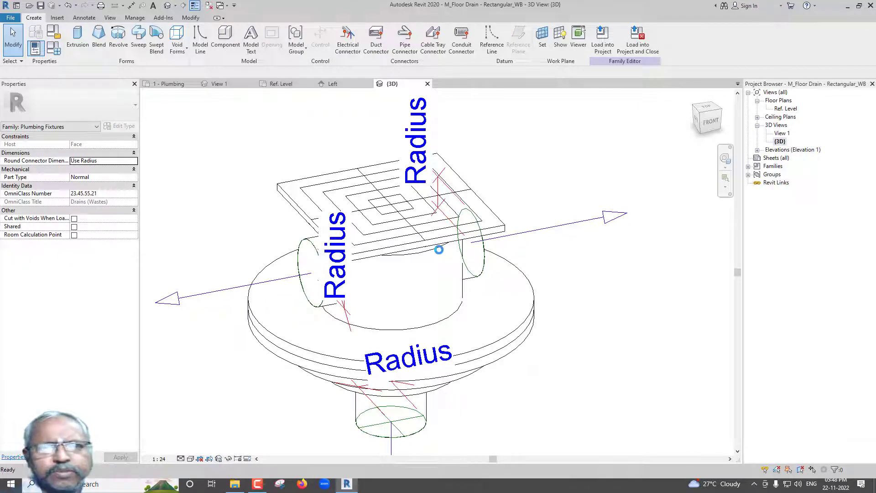
Step: Load the family into the MEP project and place one drain on the floor face beside the gap between the lower two washbasins
{"action": "left_click", "coordinate": [602, 39]}
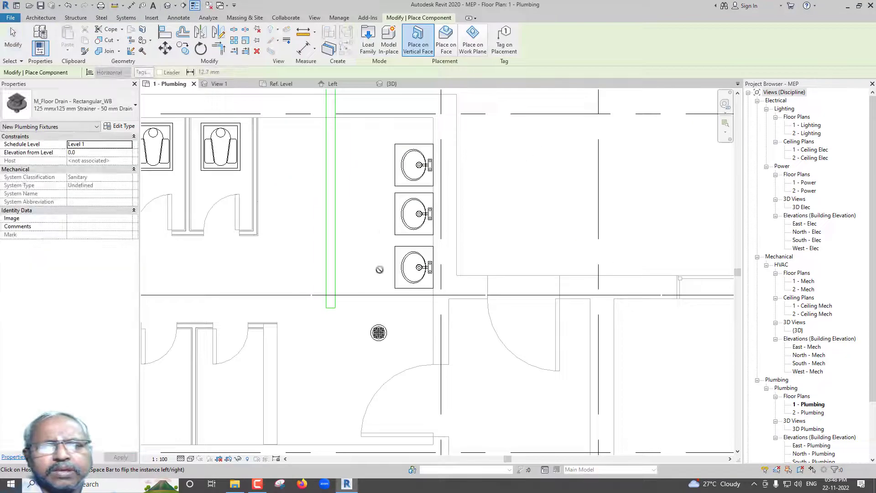
{"action": "left_click", "coordinate": [446, 44]}
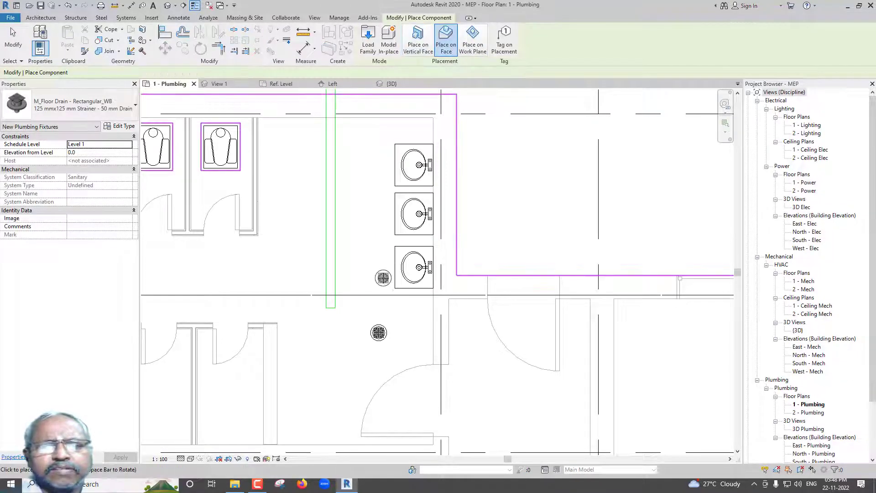
{"action": "scroll", "coordinate": [388, 235], "scroll_direction": "up", "scroll_amount": 5}
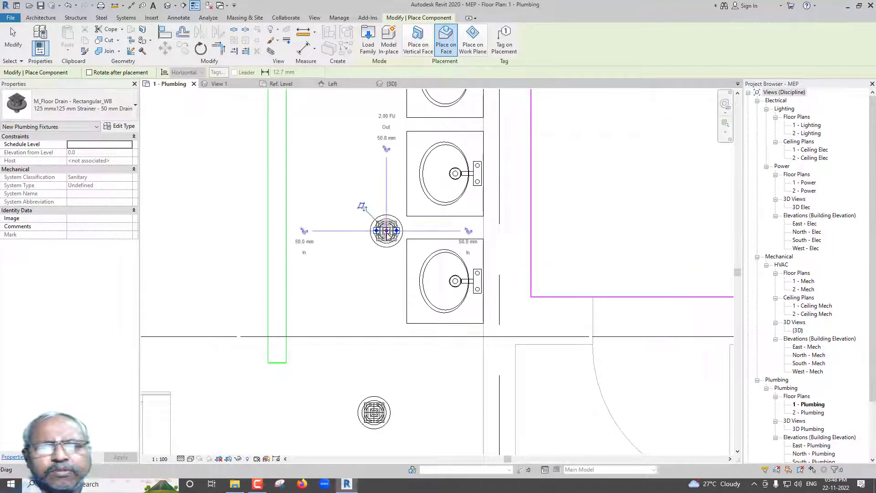
{"action": "left_click", "coordinate": [392, 260]}
{"action": "scroll", "coordinate": [387, 231], "scroll_direction": "up", "scroll_amount": 3}
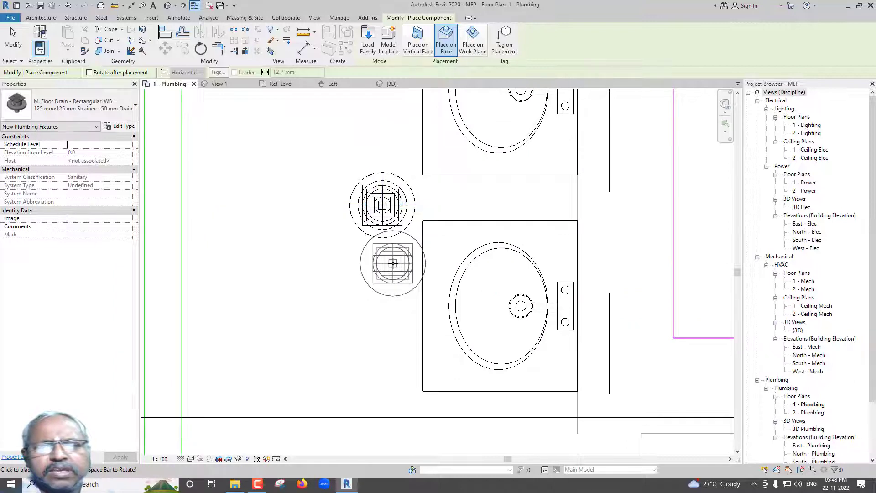
{"action": "key", "text": "Escape"}
Step: Rotate the placed floor drain 90 degrees so its two inlet connectors run parallel to the washbasin row
{"action": "left_click", "coordinate": [389, 243]}
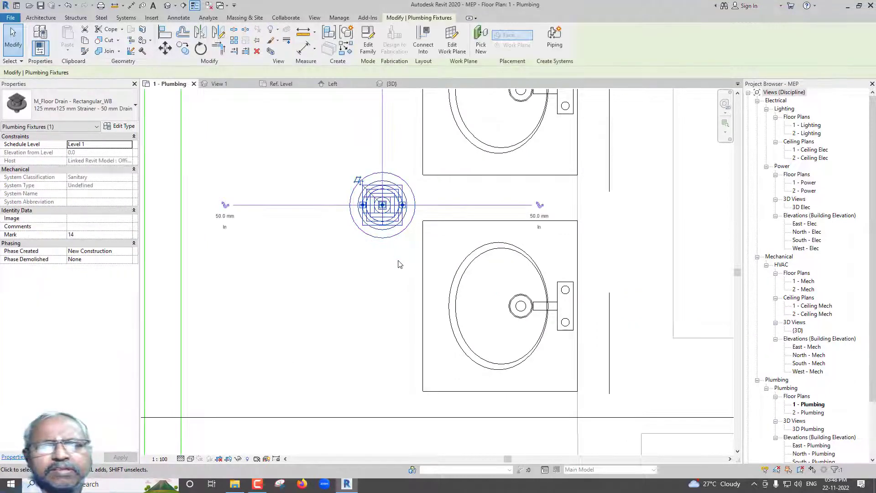
{"action": "key", "text": "space"}
{"action": "scroll", "coordinate": [398, 264], "scroll_direction": "down", "scroll_amount": 5}
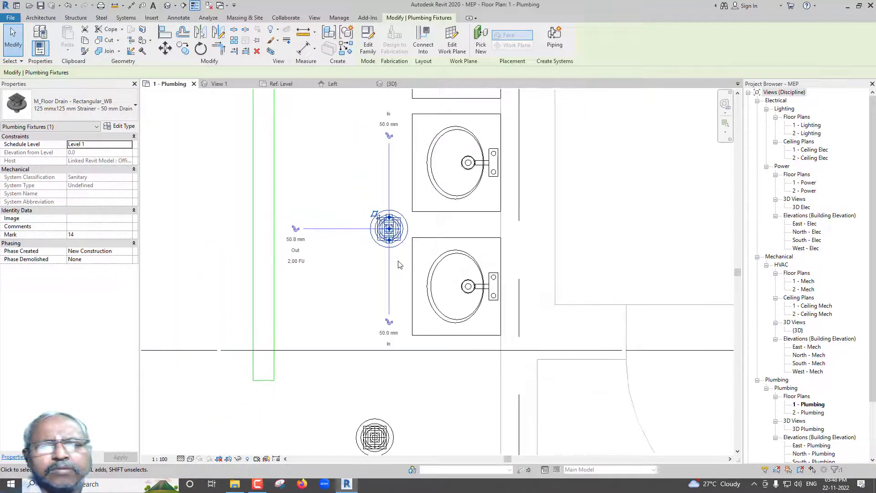
{"action": "key", "text": "Escape"}
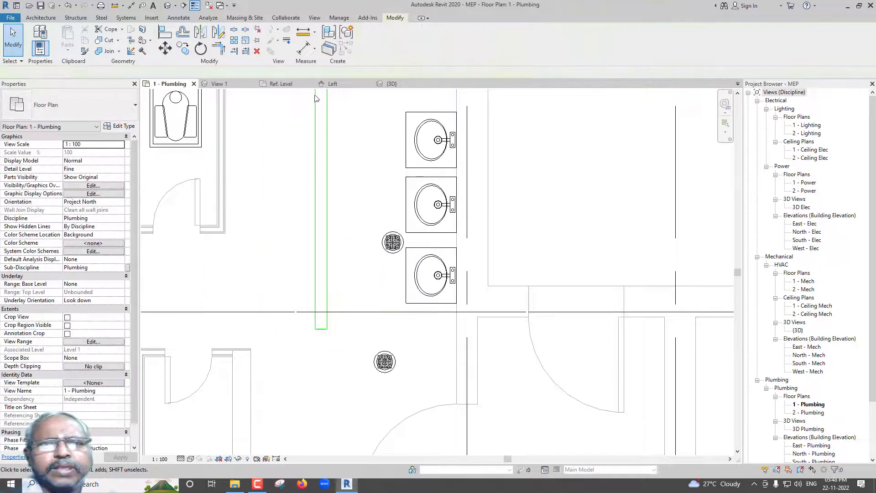
Step: Draw a 50 mm PVC - DWV pipe sloping up 1.0000% from the drain's upper inlet, about 1180 mm along the washbasins
{"action": "left_click", "coordinate": [125, 18]}
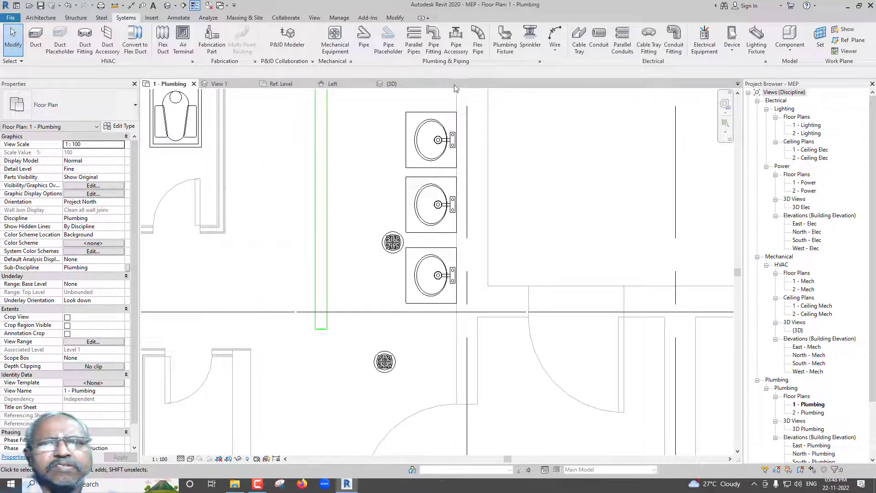
{"action": "left_click", "coordinate": [364, 41]}
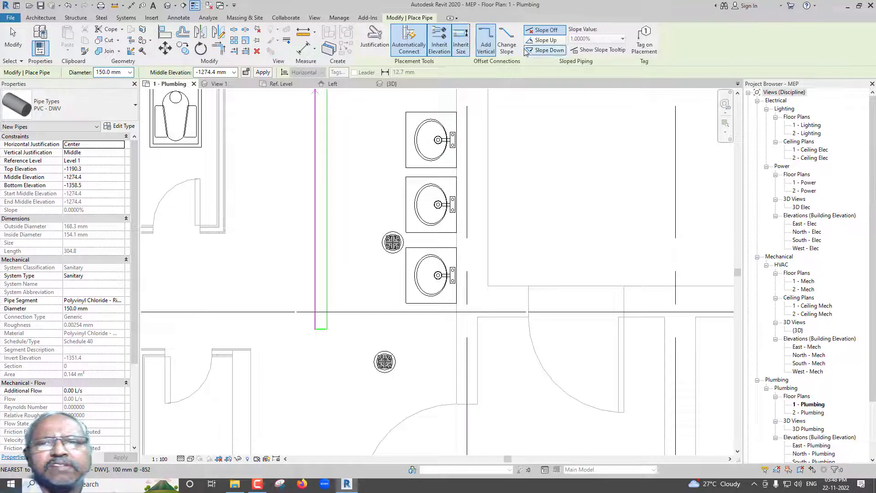
{"action": "left_click", "coordinate": [544, 40]}
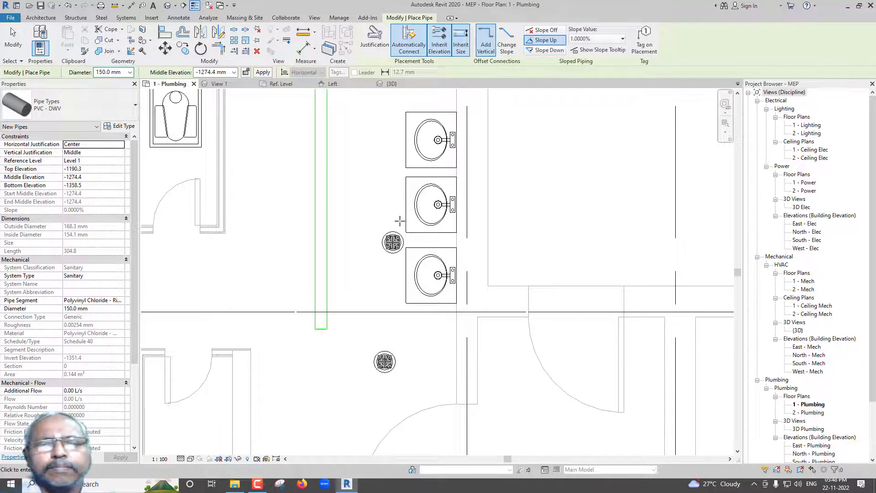
{"action": "scroll", "coordinate": [394, 235], "scroll_direction": "up", "scroll_amount": 5}
{"action": "scroll", "coordinate": [395, 233], "scroll_direction": "up", "scroll_amount": 2}
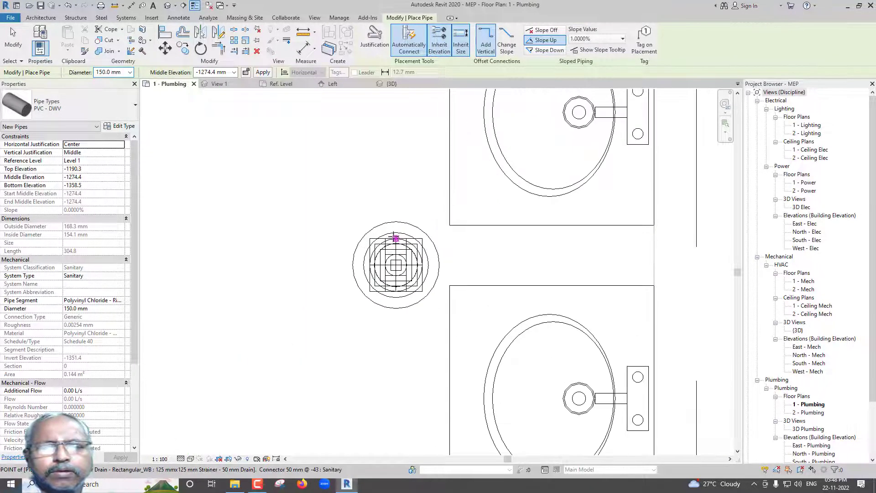
{"action": "left_click", "coordinate": [396, 238]}
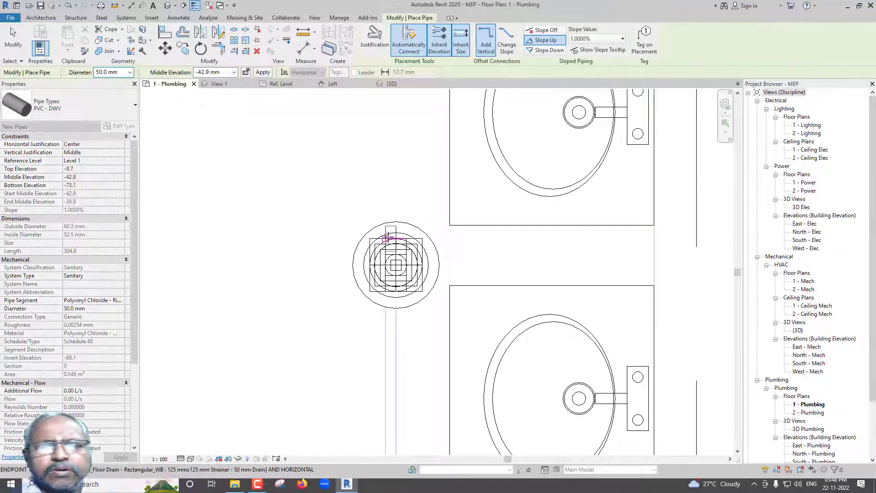
{"action": "scroll", "coordinate": [391, 242], "scroll_direction": "down", "scroll_amount": 4}
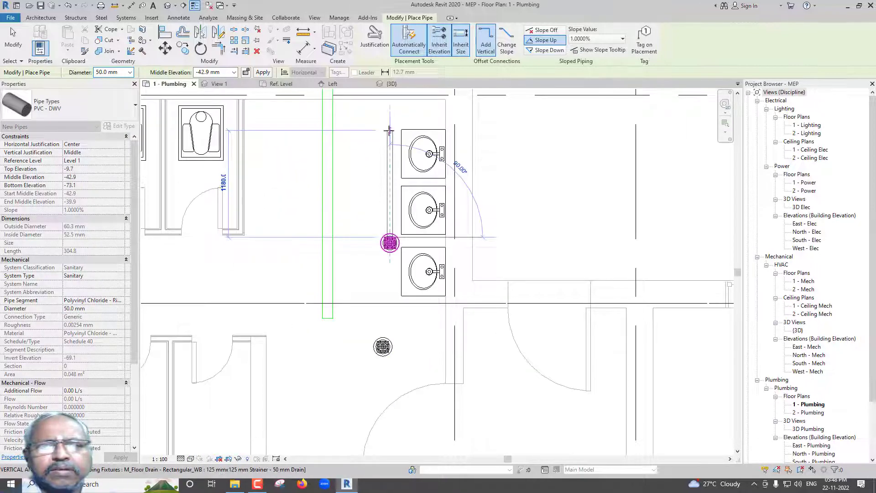
{"action": "left_click", "coordinate": [386, 137]}
Step: Draw a second 50 mm pipe sloping up from the drain's lower inlet to just past the lowest washbasin
{"action": "scroll", "coordinate": [387, 242], "scroll_direction": "up", "scroll_amount": 2}
{"action": "scroll", "coordinate": [386, 268], "scroll_direction": "up", "scroll_amount": 3}
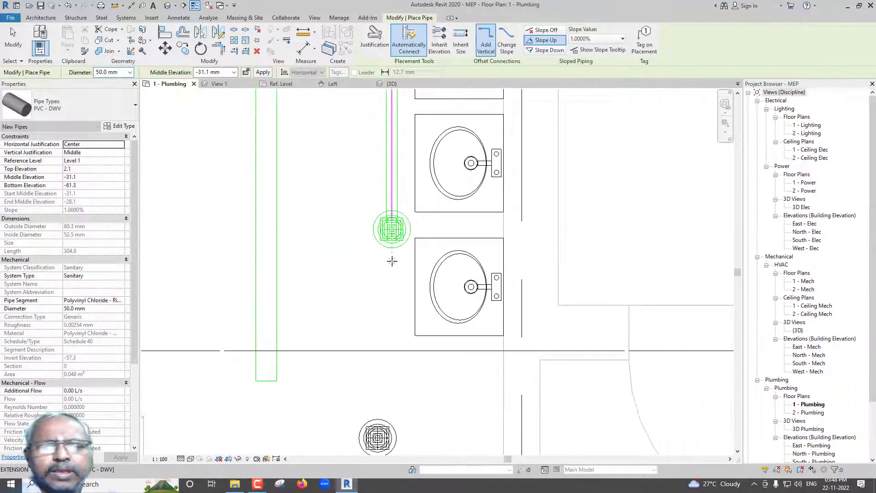
{"action": "left_click", "coordinate": [391, 234]}
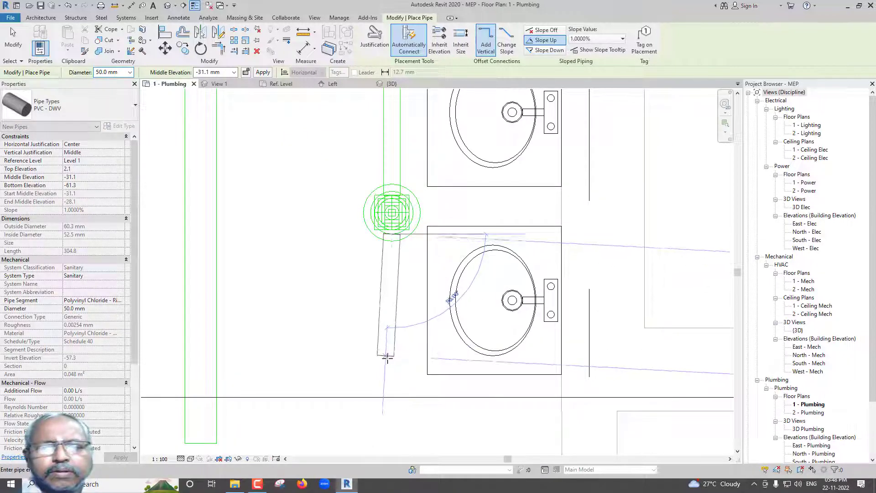
{"action": "left_click", "coordinate": [391, 400]}
{"action": "key", "text": "Escape"}
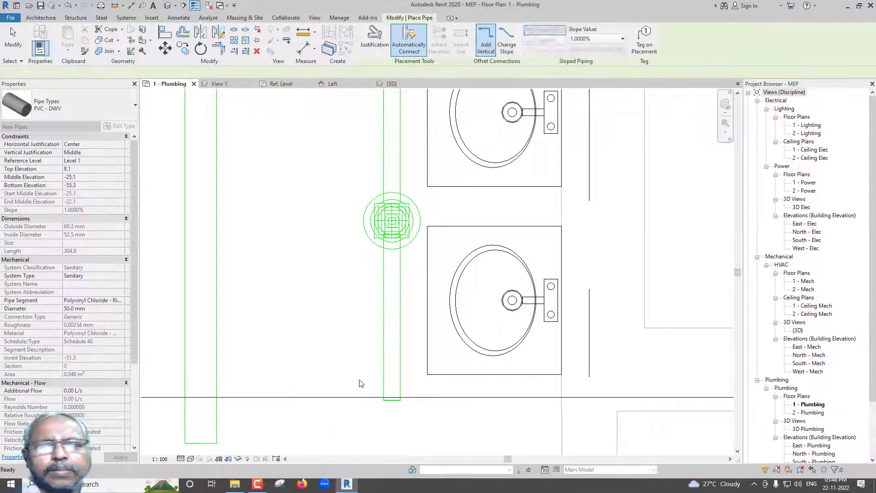
{"action": "scroll", "coordinate": [356, 349], "scroll_direction": "down", "scroll_amount": 2}
{"action": "scroll", "coordinate": [355, 346], "scroll_direction": "down", "scroll_amount": 1}
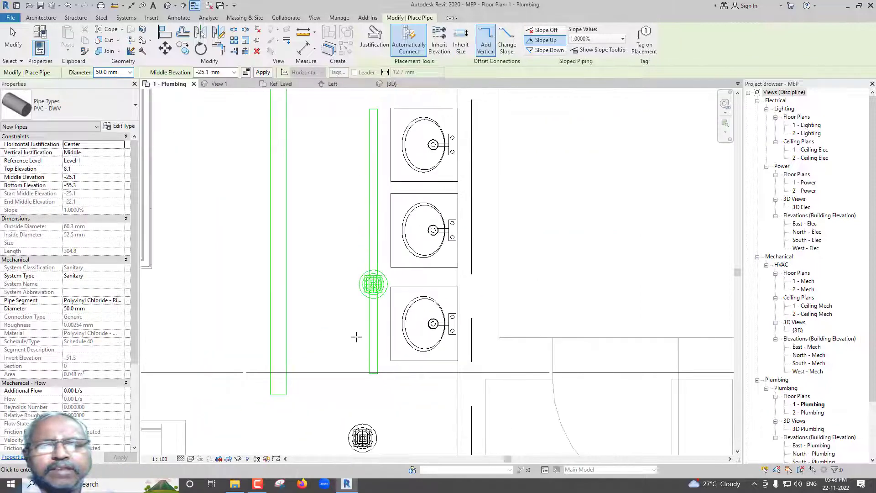
{"action": "key", "text": "Escape"}
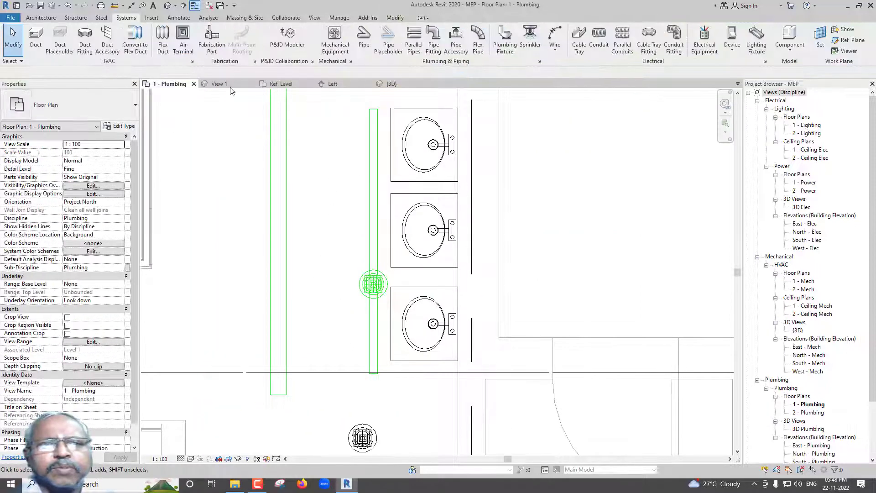
Step: Open the project's default 3D view, set it to Realistic style and Fine detail, and inspect the drain's pipe connections
{"action": "left_click", "coordinate": [169, 10]}
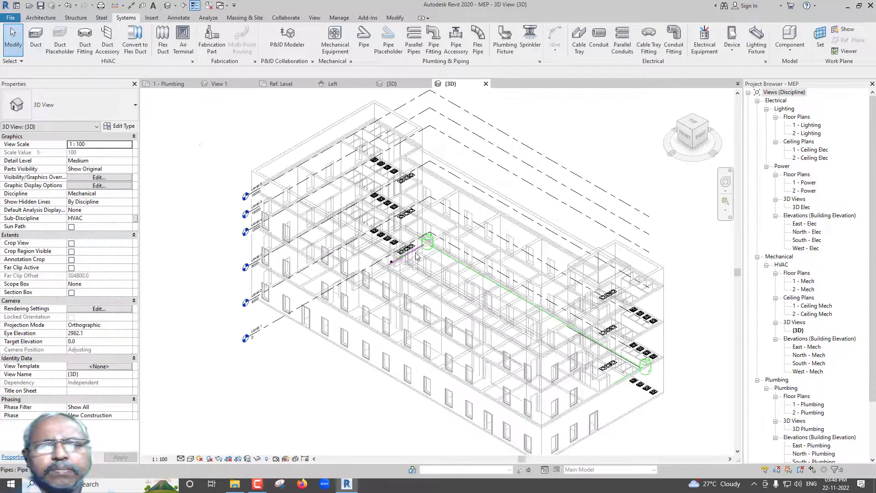
{"action": "scroll", "coordinate": [416, 256], "scroll_direction": "up", "scroll_amount": 3}
{"action": "left_click", "coordinate": [190, 459]}
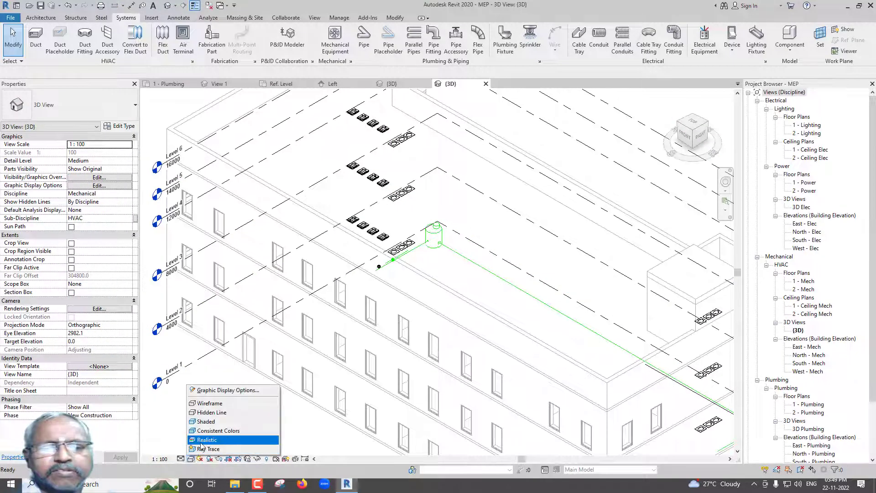
{"action": "left_click", "coordinate": [205, 439]}
{"action": "left_click", "coordinate": [182, 459]}
{"action": "left_click", "coordinate": [190, 450]}
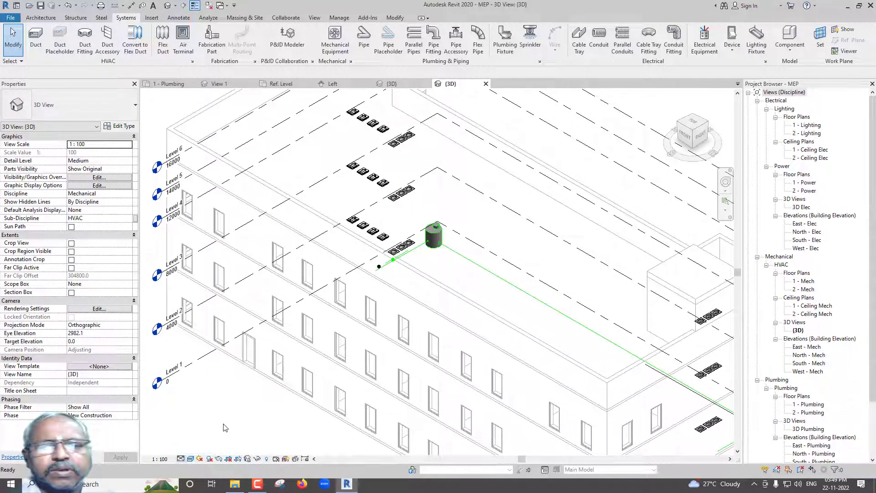
{"action": "scroll", "coordinate": [404, 268], "scroll_direction": "up", "scroll_amount": 6}
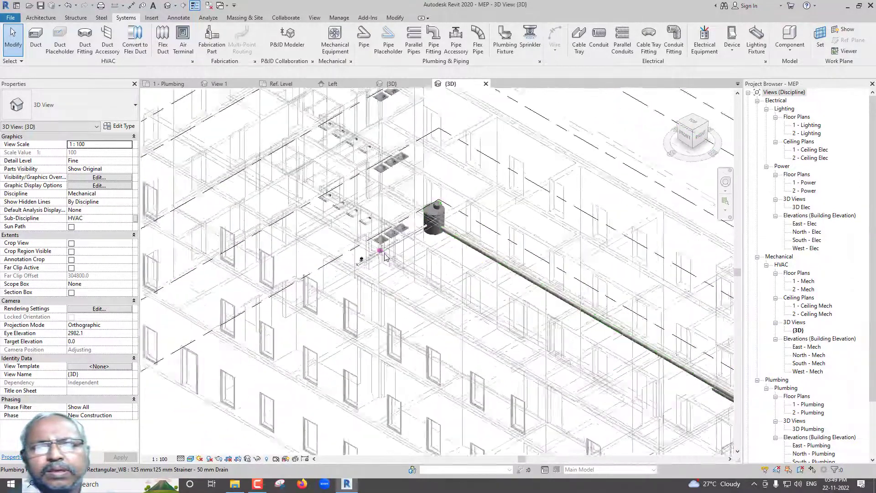
{"action": "scroll", "coordinate": [376, 252], "scroll_direction": "up", "scroll_amount": 6}
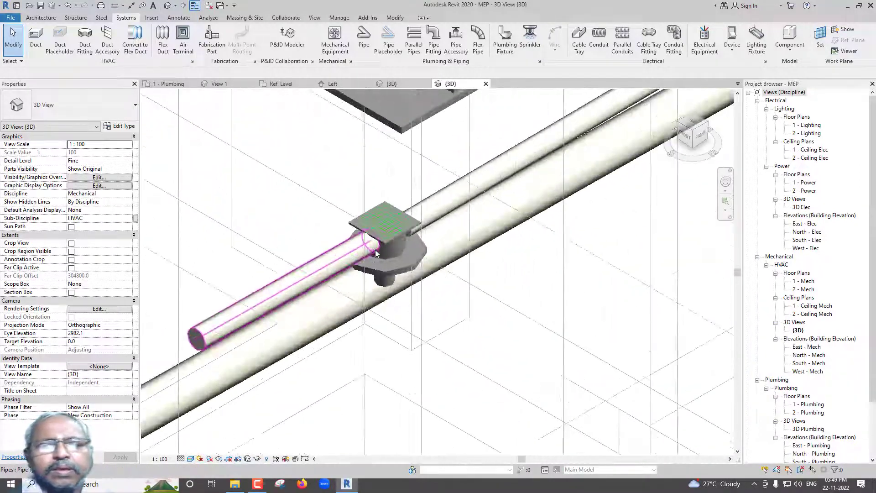
{"action": "scroll", "coordinate": [386, 239], "scroll_direction": "down", "scroll_amount": 3}
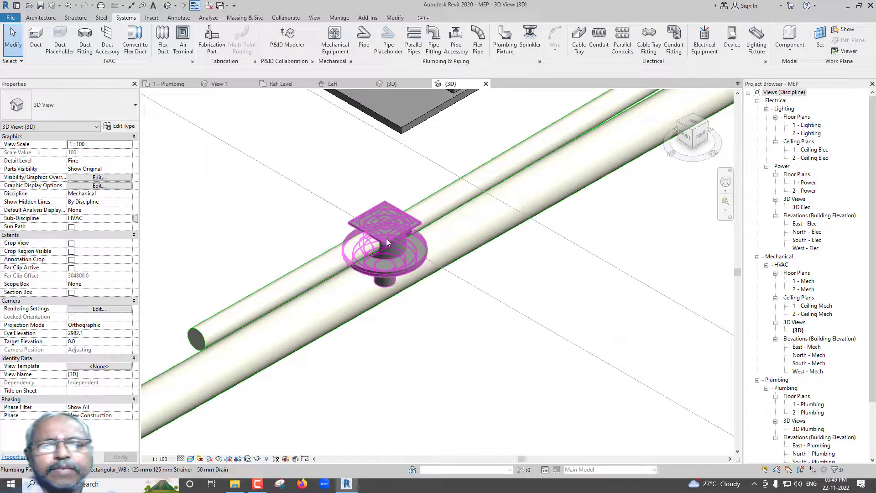
{"action": "scroll", "coordinate": [387, 238], "scroll_direction": "down", "scroll_amount": 3}
{"action": "scroll", "coordinate": [387, 237], "scroll_direction": "down", "scroll_amount": 4}
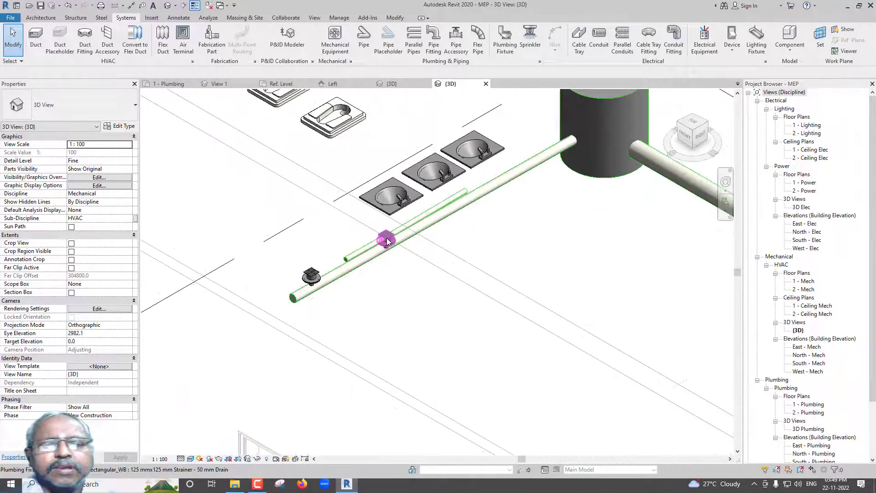
Step: Return to the 1 - Plumbing floor plan at the floor drain and washbasin row
{"action": "left_click", "coordinate": [176, 84]}
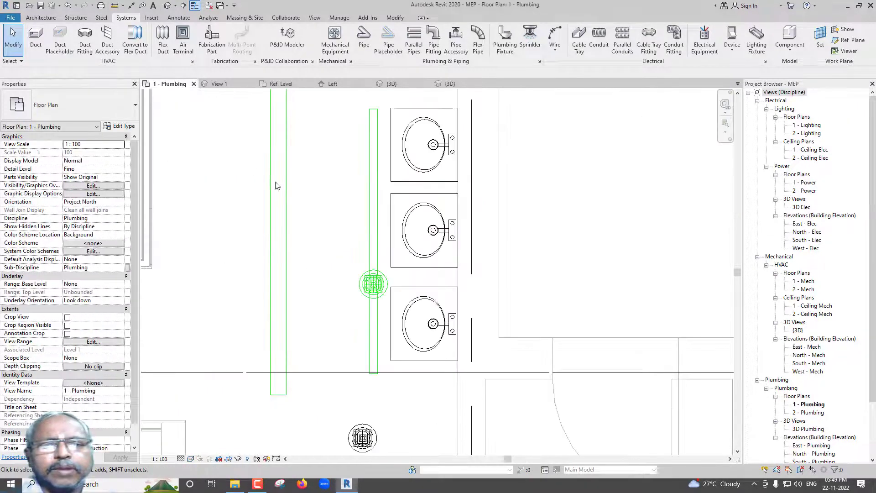
{"action": "scroll", "coordinate": [393, 234], "scroll_direction": "down", "scroll_amount": 4}
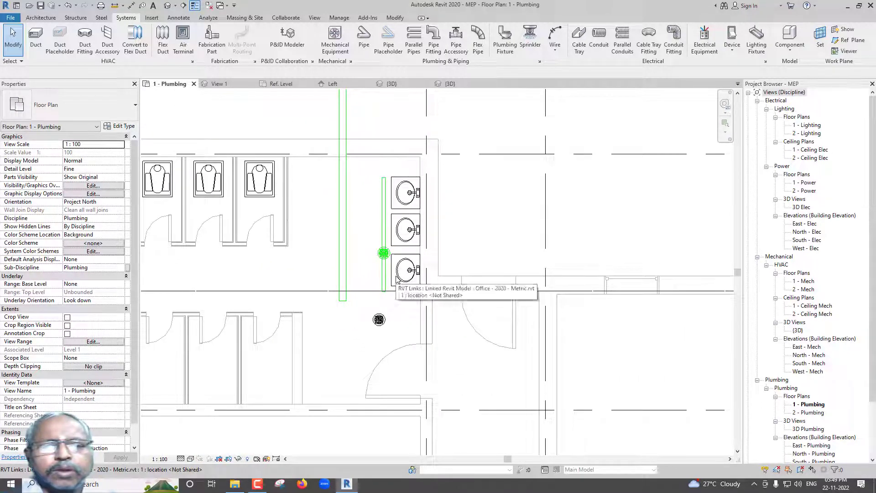
{"action": "middle_click_drag", "start_coordinate": [403, 283], "coordinate": [390, 281]}
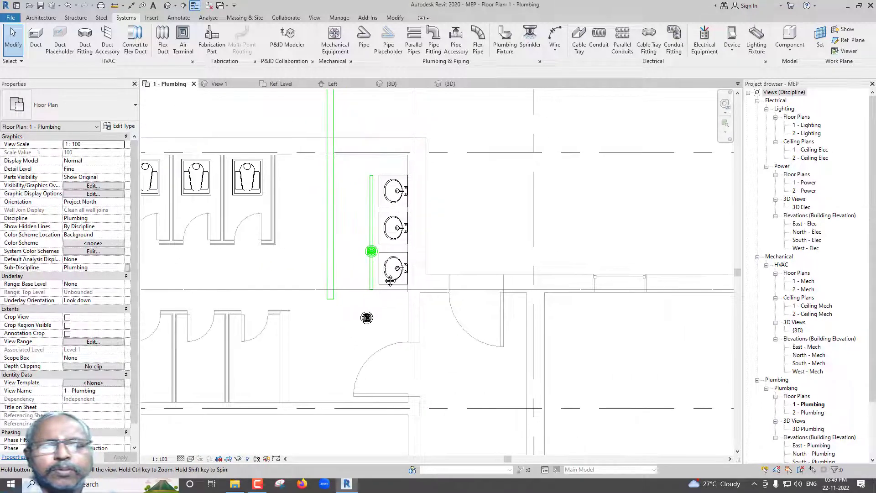
Step: Try to connect the floor drain's outlet into the main sanitary pipe using Connect Into
{"action": "left_click", "coordinate": [372, 252]}
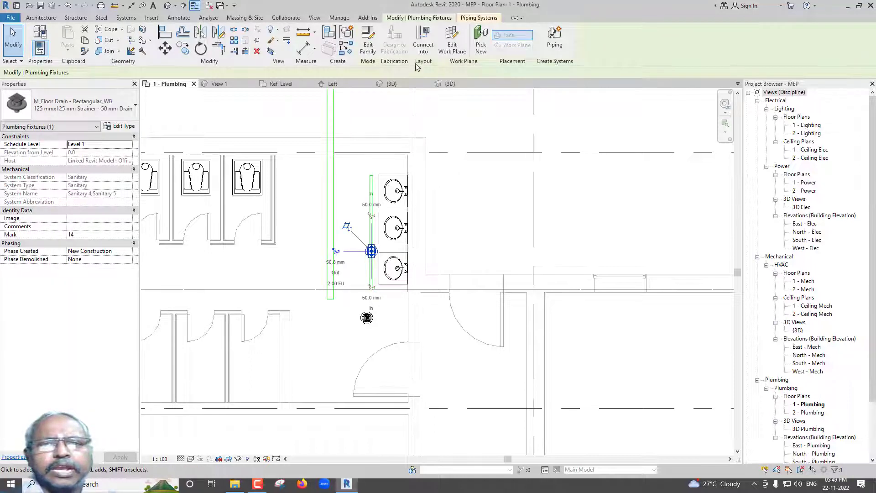
{"action": "left_click", "coordinate": [423, 41]}
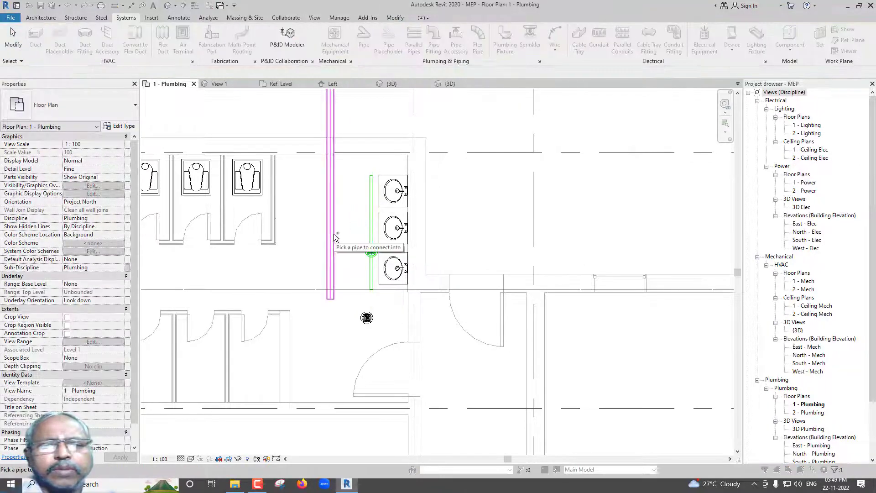
{"action": "left_click", "coordinate": [333, 234]}
{"action": "left_click", "coordinate": [844, 462]}
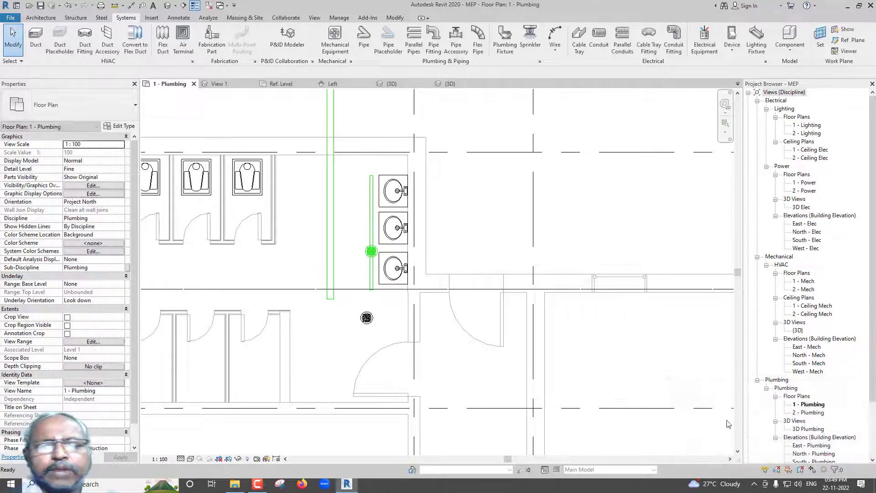
Step: Copy/Monitor the three washbasins from the linked model into the MEP project and finish the copy session
{"action": "scroll", "coordinate": [372, 252], "scroll_direction": "up", "scroll_amount": 3}
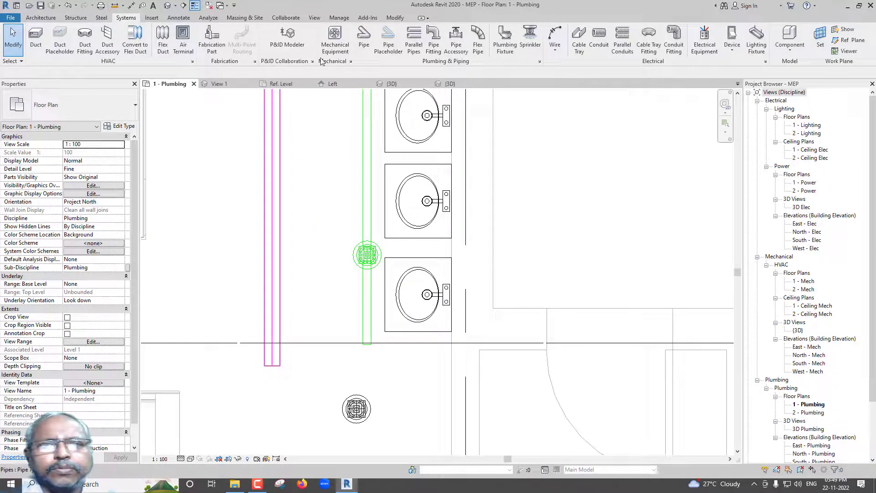
{"action": "left_click", "coordinate": [338, 19]}
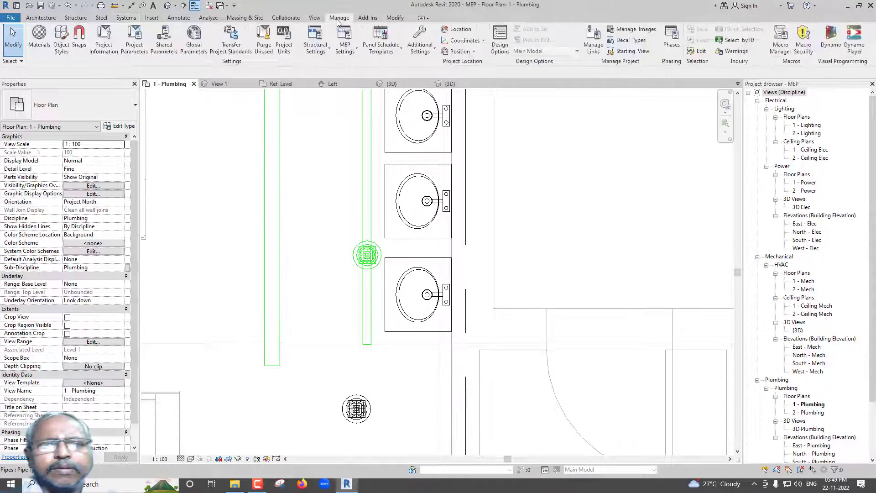
{"action": "left_click", "coordinate": [286, 19]}
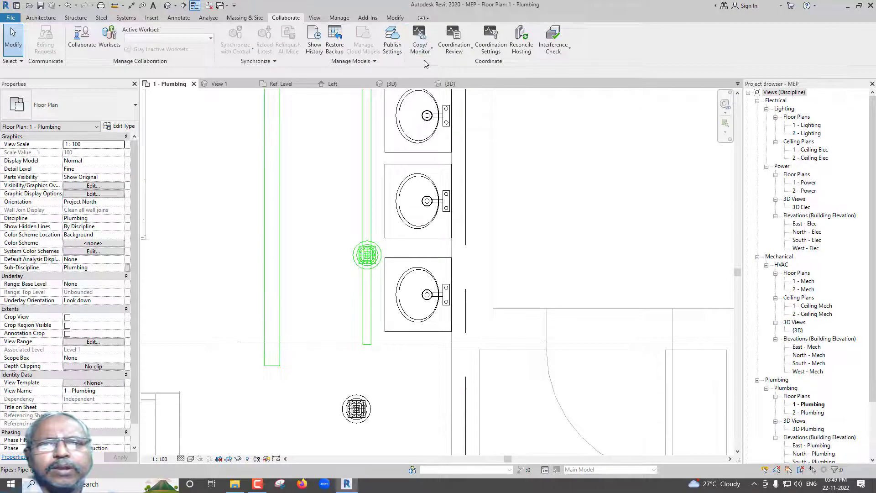
{"action": "left_click", "coordinate": [420, 49]}
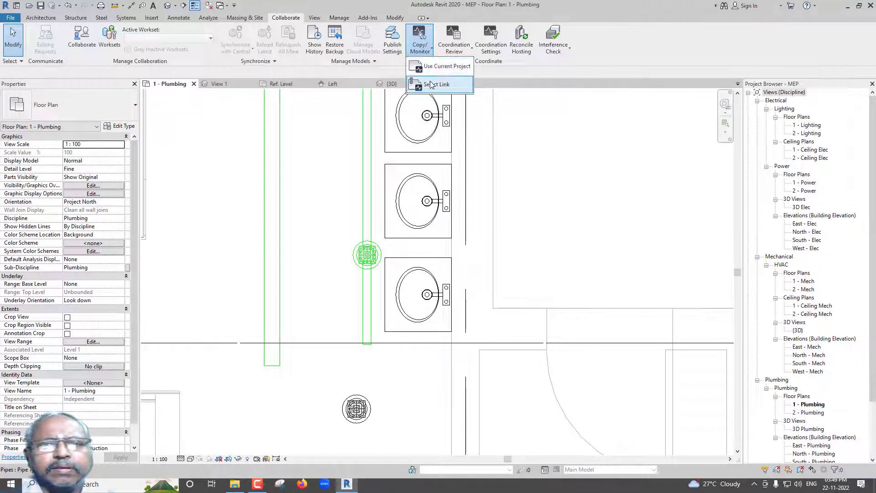
{"action": "left_click", "coordinate": [435, 84]}
{"action": "left_click", "coordinate": [451, 342]}
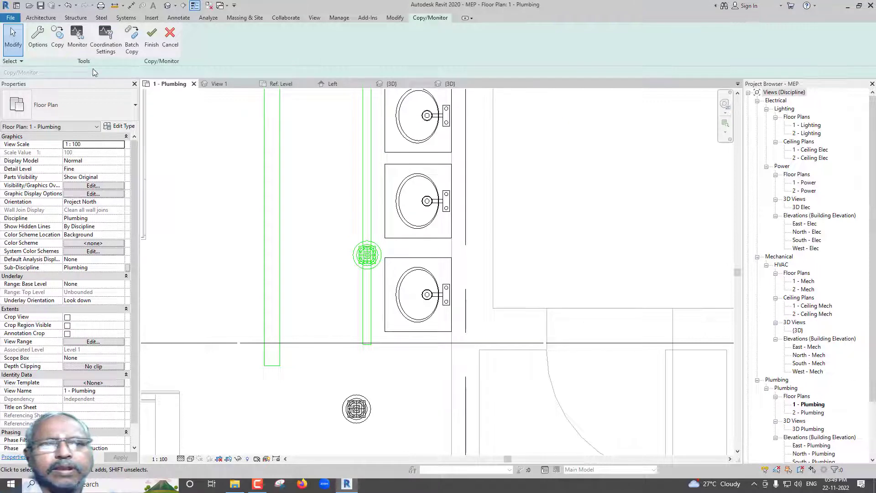
{"action": "left_click", "coordinate": [57, 39]}
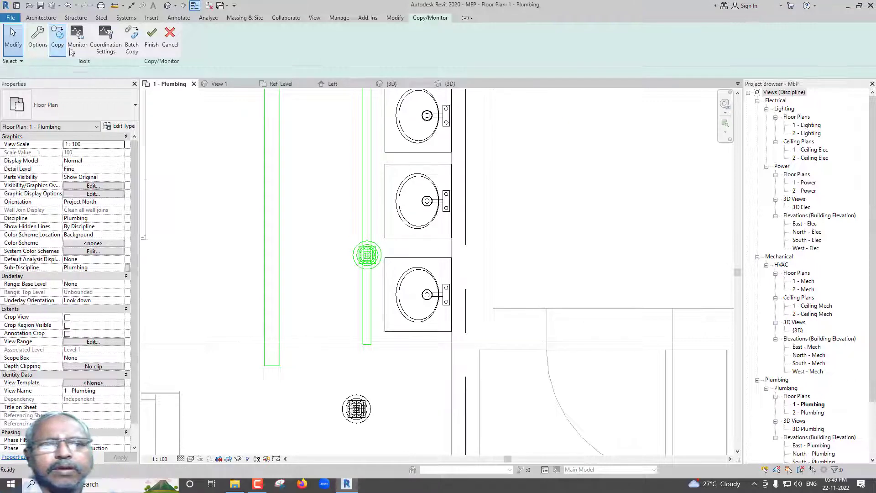
{"action": "left_click", "coordinate": [390, 288]}
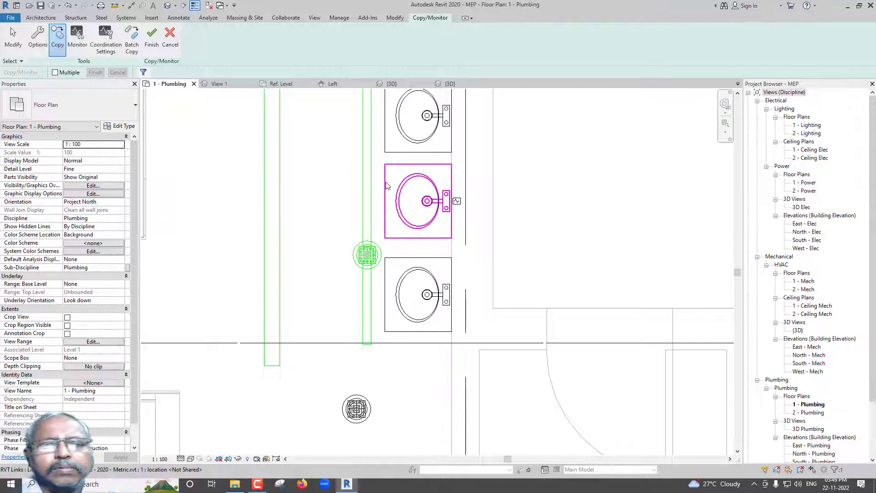
{"action": "left_click", "coordinate": [389, 152]}
{"action": "left_click", "coordinate": [152, 38]}
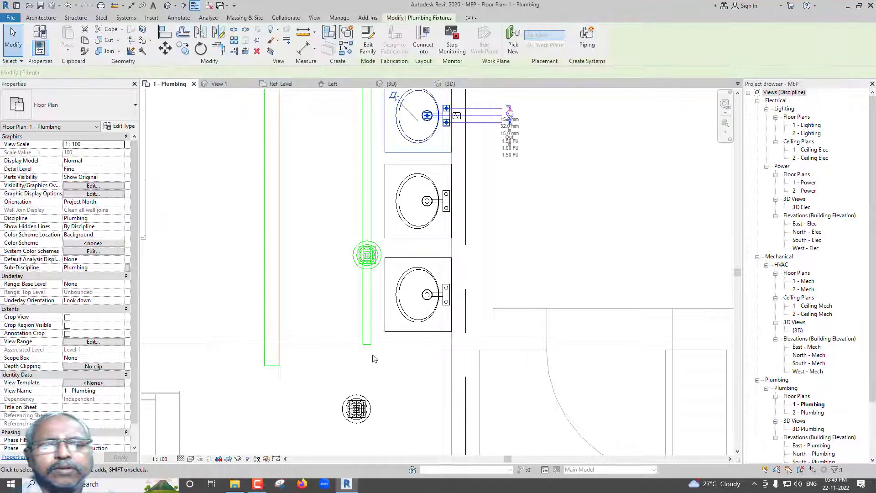
Step: Cap the open ends of the two 50 mm pipes running from the floor drain along the washbasins
{"action": "left_click", "coordinate": [367, 329]}
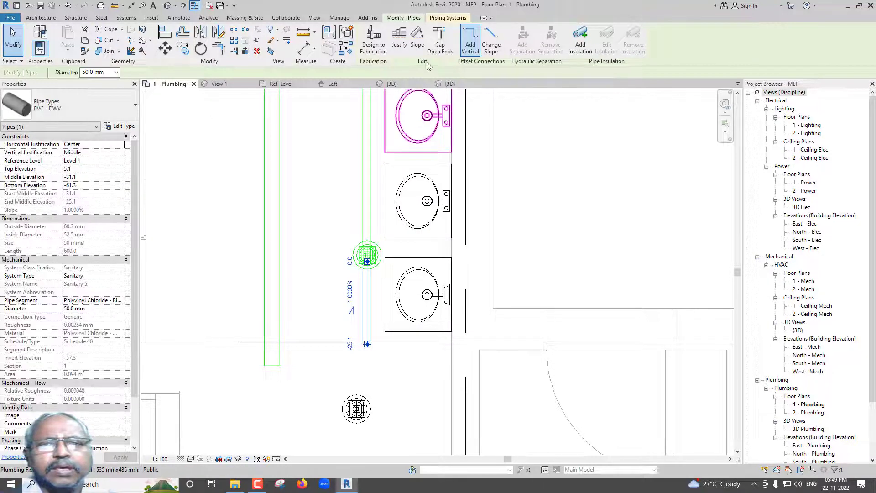
{"action": "scroll", "coordinate": [319, 229], "scroll_direction": "down", "scroll_amount": 3}
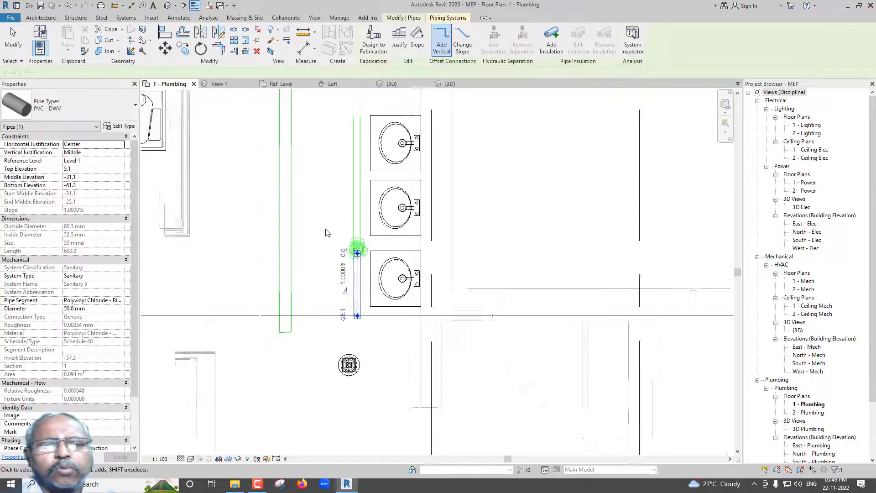
{"action": "left_click", "coordinate": [352, 164]}
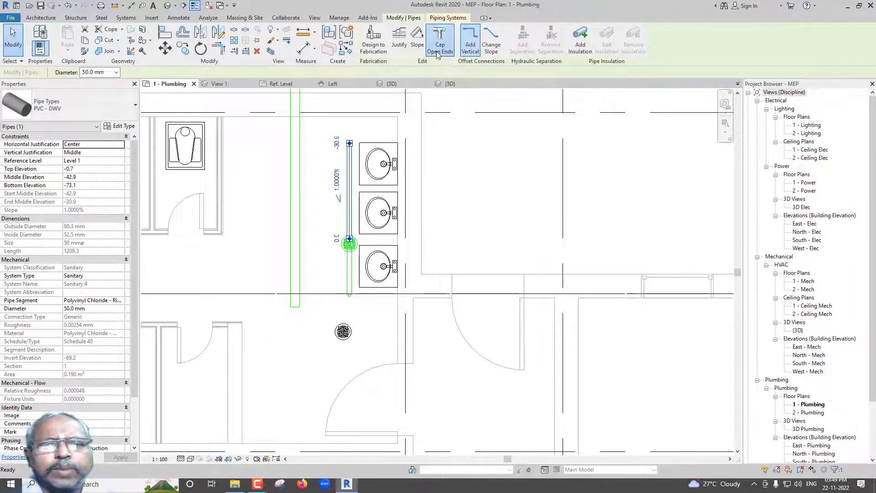
Step: Connect the lowest washbasin's 32 mm sanitary connector into the 50 mm pipe below the floor drain
{"action": "scroll", "coordinate": [388, 283], "scroll_direction": "up", "scroll_amount": 2}
{"action": "left_click", "coordinate": [381, 292]}
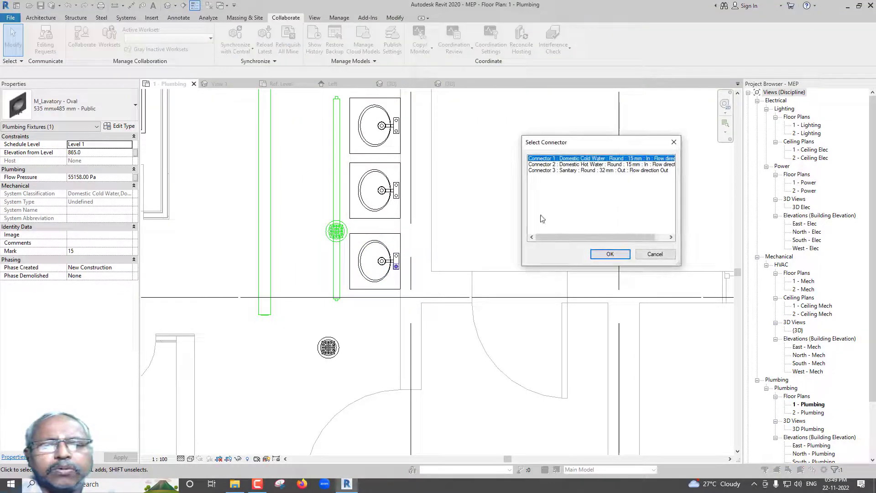
{"action": "left_click_drag", "start_coordinate": [532, 137], "coordinate": [502, 240]}
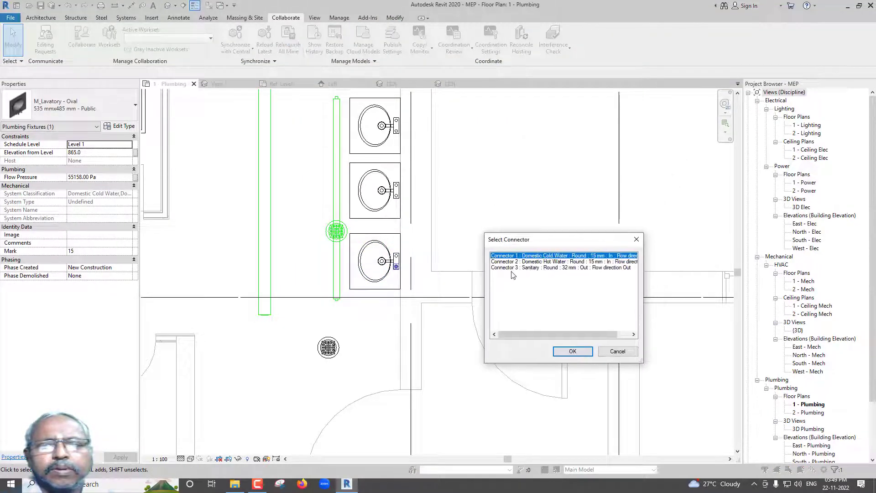
{"action": "left_click", "coordinate": [524, 268]}
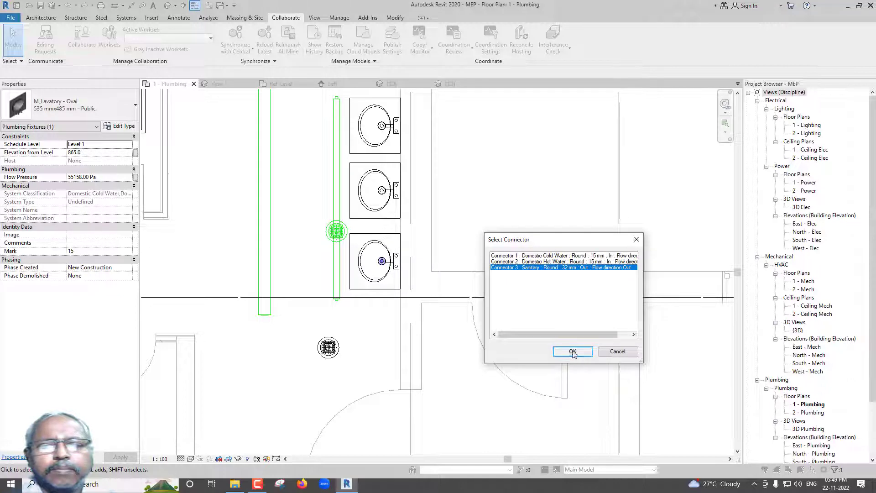
{"action": "left_click", "coordinate": [572, 352]}
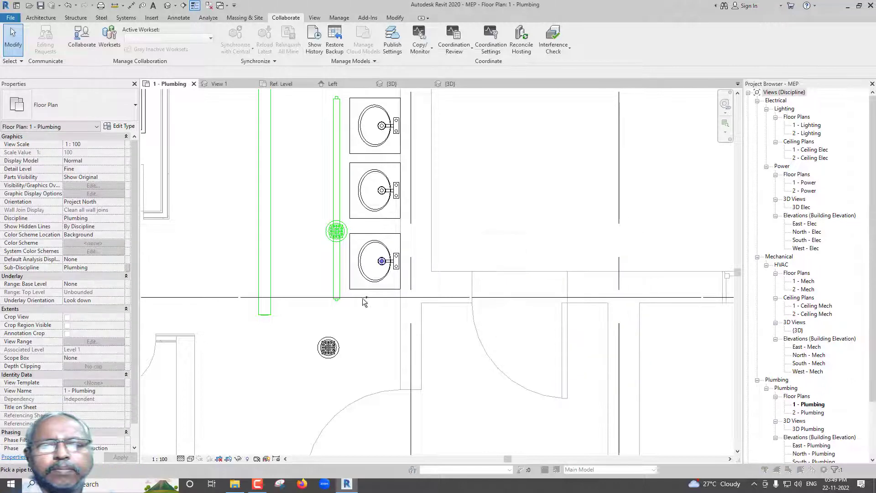
{"action": "left_click", "coordinate": [341, 282]}
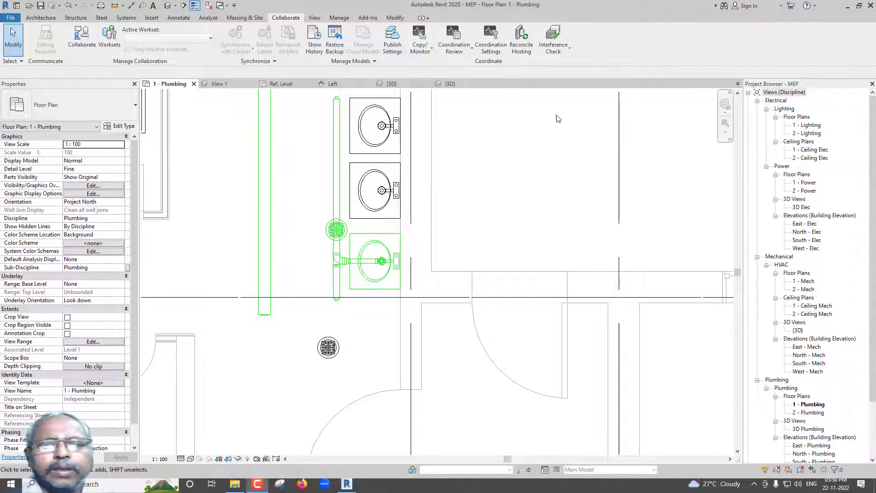
Step: Connect the middle washbasin's 32 mm sanitary connector into the 50 mm pipe above the floor drain
{"action": "left_click", "coordinate": [378, 221]}
{"action": "left_click", "coordinate": [428, 51]}
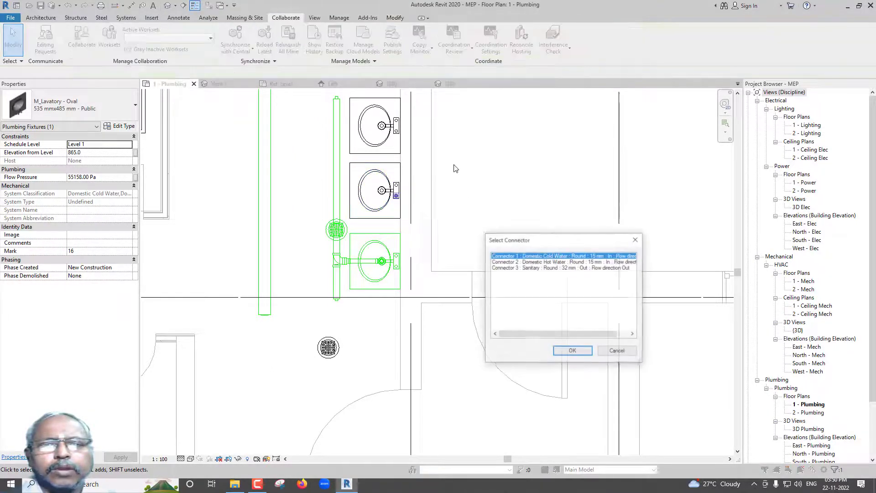
{"action": "left_click", "coordinate": [530, 276]}
{"action": "left_click", "coordinate": [572, 352]}
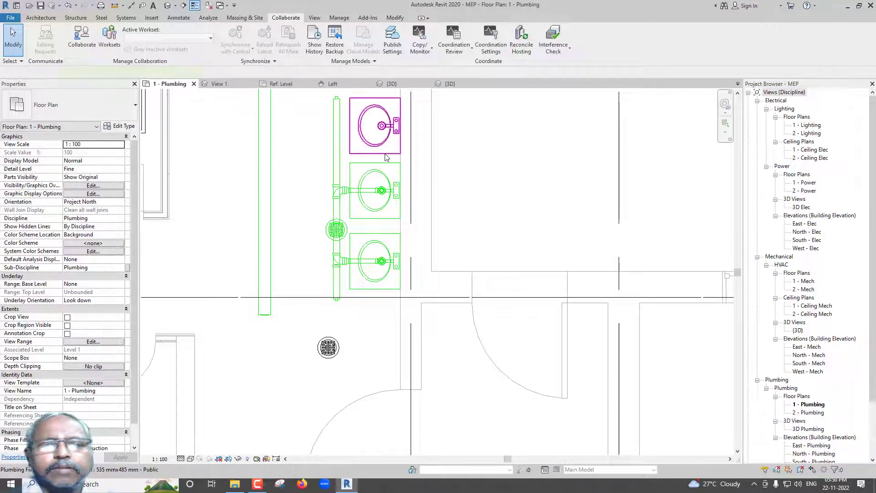
Step: Connect the top washbasin's 32 mm sanitary connector into the same upper 50 mm pipe
{"action": "left_click", "coordinate": [379, 132]}
{"action": "left_click", "coordinate": [424, 46]}
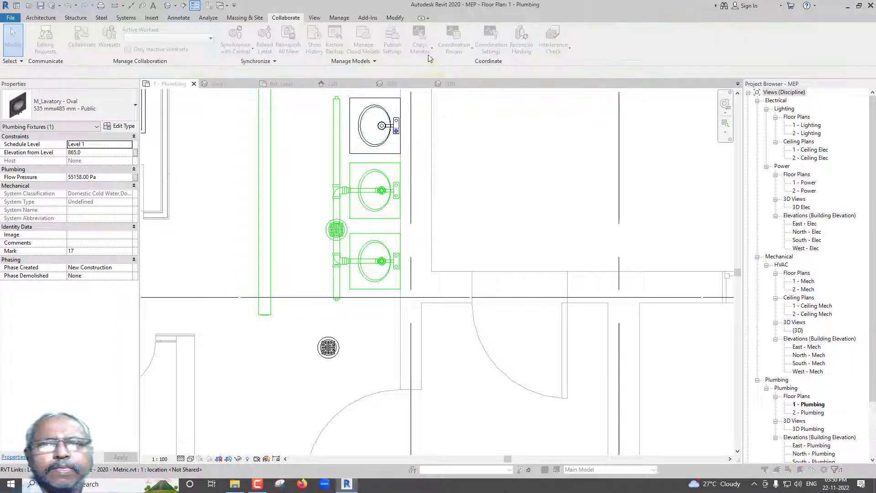
{"action": "left_click", "coordinate": [549, 268]}
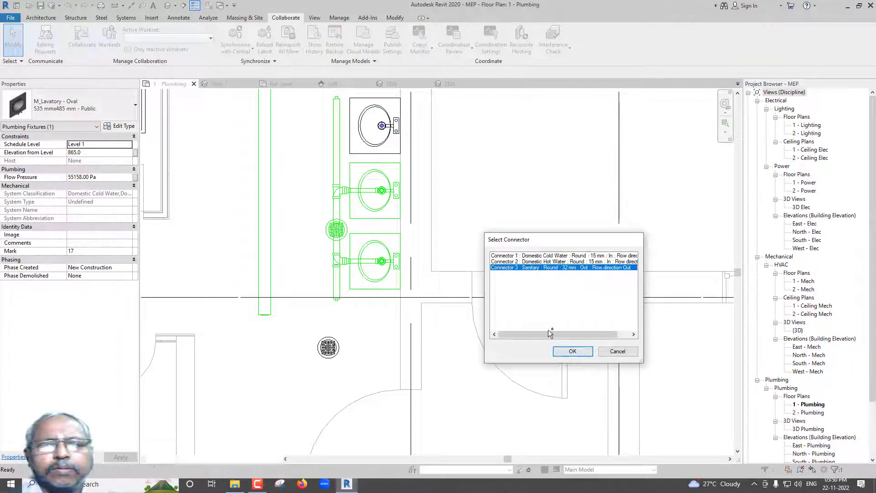
{"action": "left_click", "coordinate": [573, 352]}
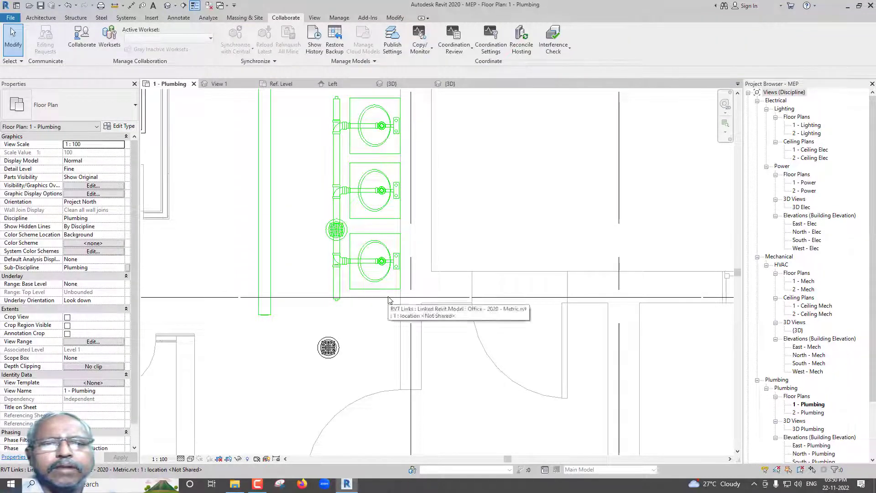
Step: Retry connecting the floor drain's 50 mm outlet into the main sanitary pipe, with the washbasins attached
{"action": "scroll", "coordinate": [371, 296], "scroll_direction": "up", "scroll_amount": 2}
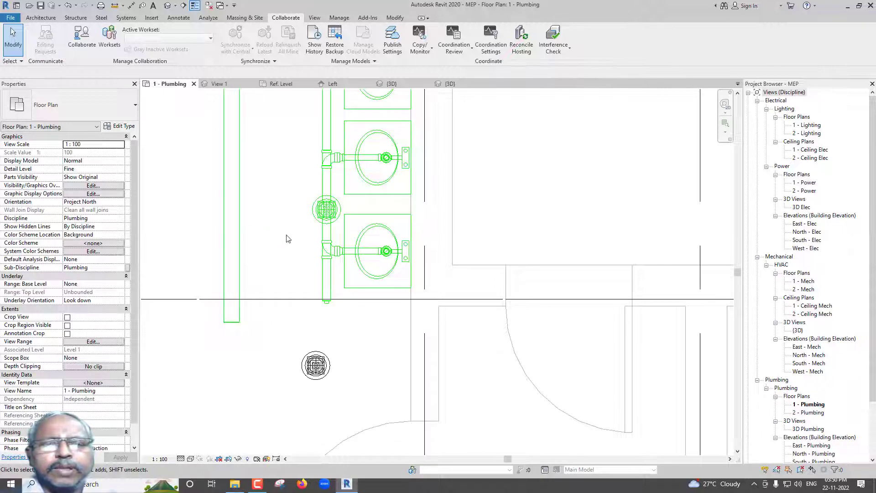
{"action": "left_click", "coordinate": [325, 211]}
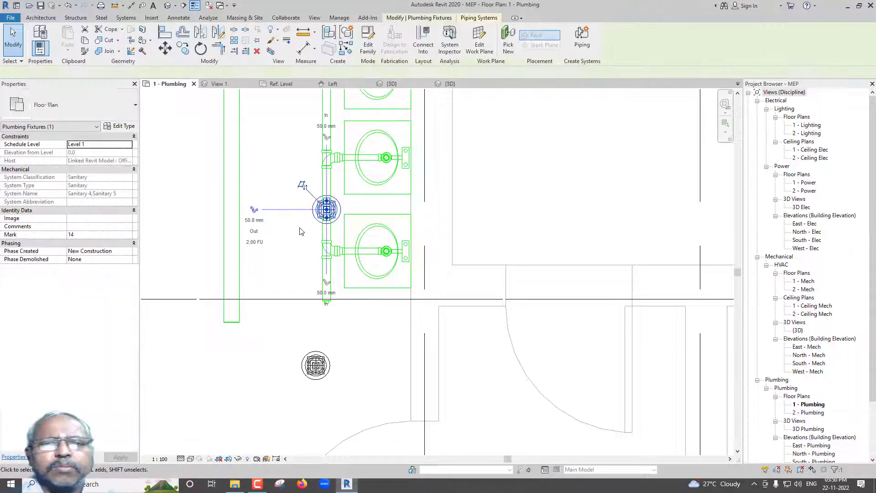
{"action": "left_click", "coordinate": [421, 54]}
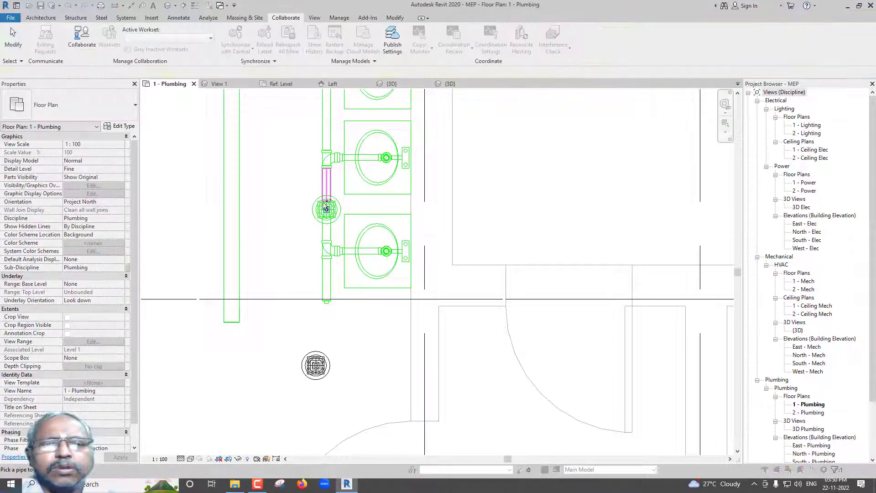
{"action": "left_click", "coordinate": [242, 223]}
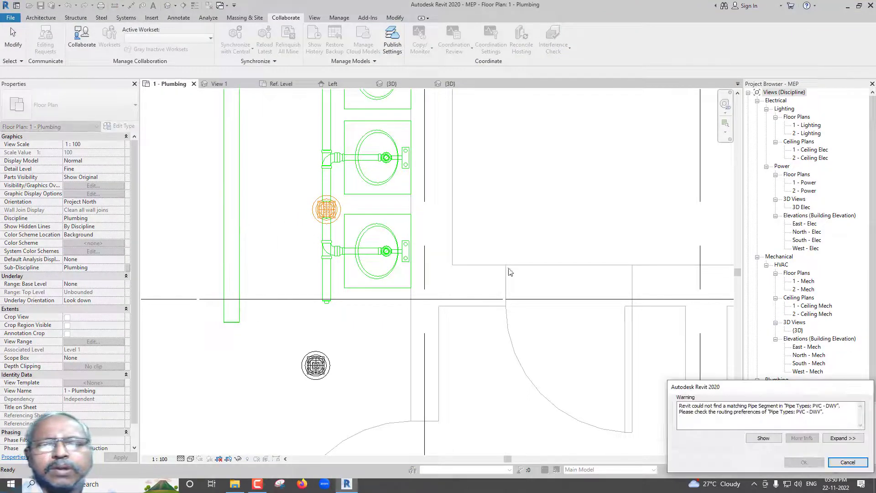
{"action": "left_click", "coordinate": [848, 462]}
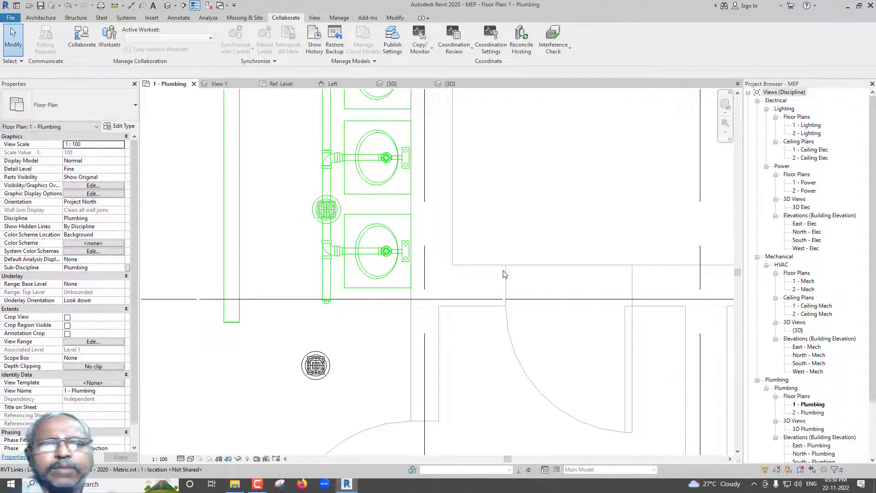
Step: Draw a building section across the main pipe and washbasin row, just below the floor drain
{"action": "left_click", "coordinate": [184, 6]}
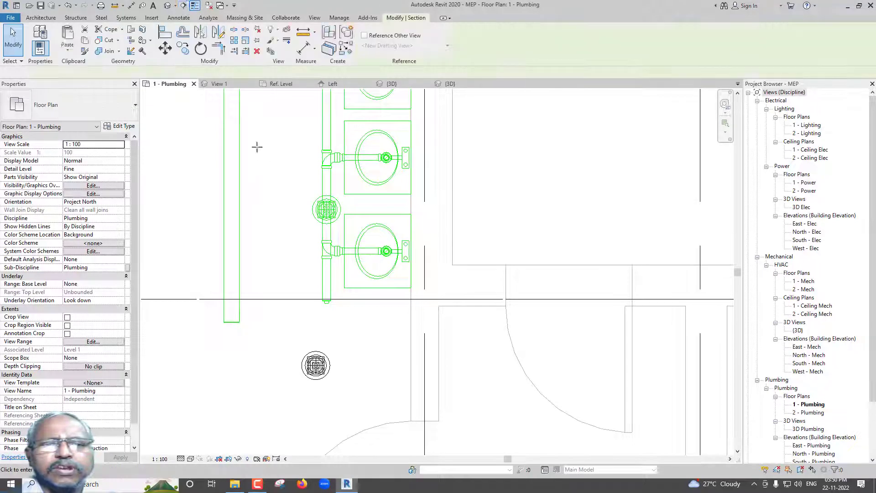
{"action": "left_click", "coordinate": [189, 226]}
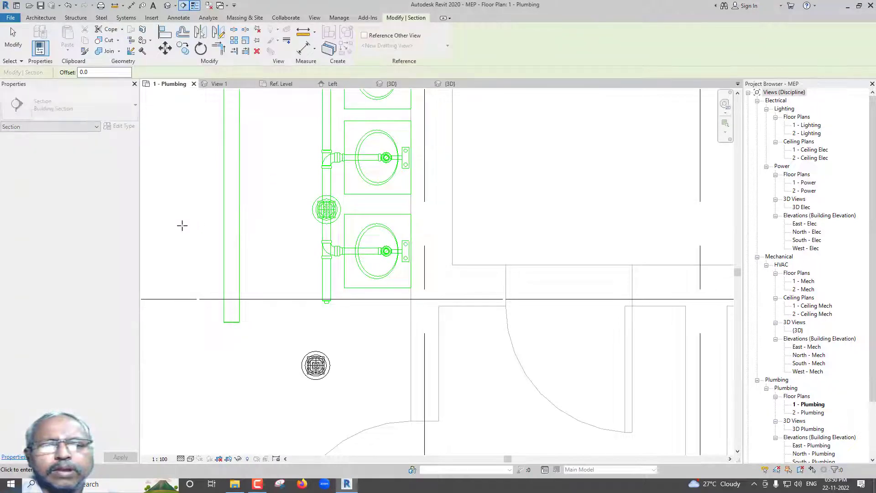
{"action": "left_click", "coordinate": [524, 221]}
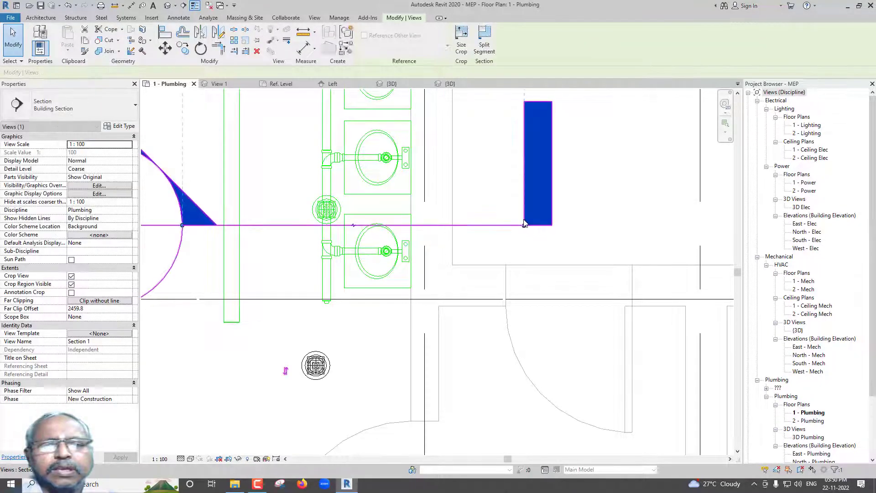
Step: Reduce the section's far clip offset to about 260 mm so it ends close to the floor drain, and open the section view
{"action": "key", "text": "Escape"}
{"action": "left_click", "coordinate": [470, 225]}
{"action": "scroll", "coordinate": [466, 225], "scroll_direction": "down", "scroll_amount": 4}
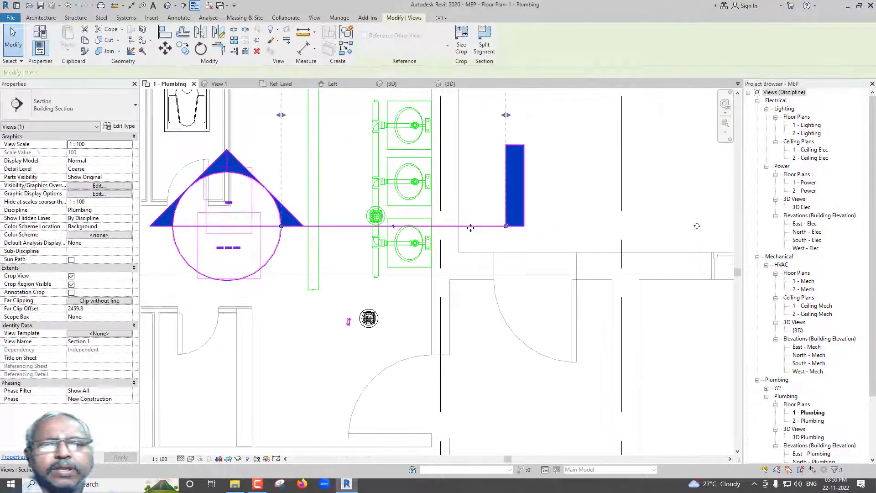
{"action": "left_click_drag", "start_coordinate": [432, 116], "coordinate": [441, 217]}
{"action": "key", "text": "Escape"}
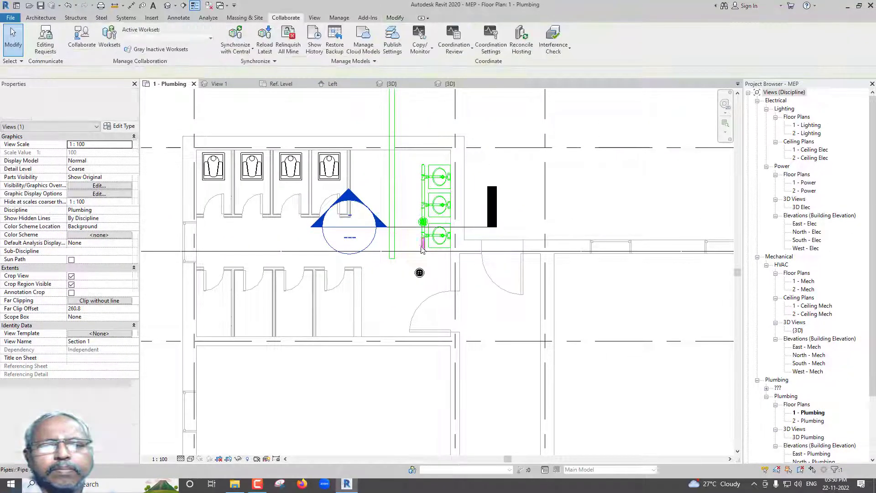
{"action": "double_click", "coordinate": [379, 234]}
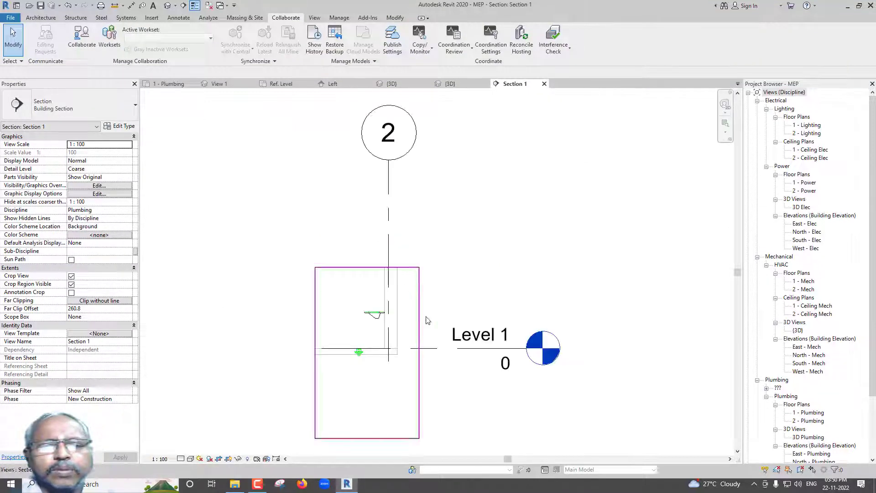
Step: Set the section view's visual style to Realistic and its detail level to Fine
{"action": "left_click", "coordinate": [191, 458]}
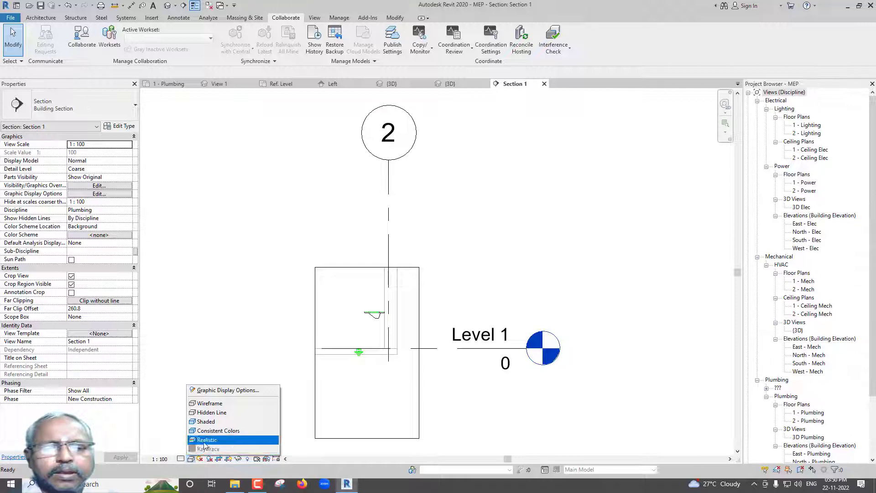
{"action": "left_click", "coordinate": [201, 449]}
{"action": "left_click", "coordinate": [181, 458]}
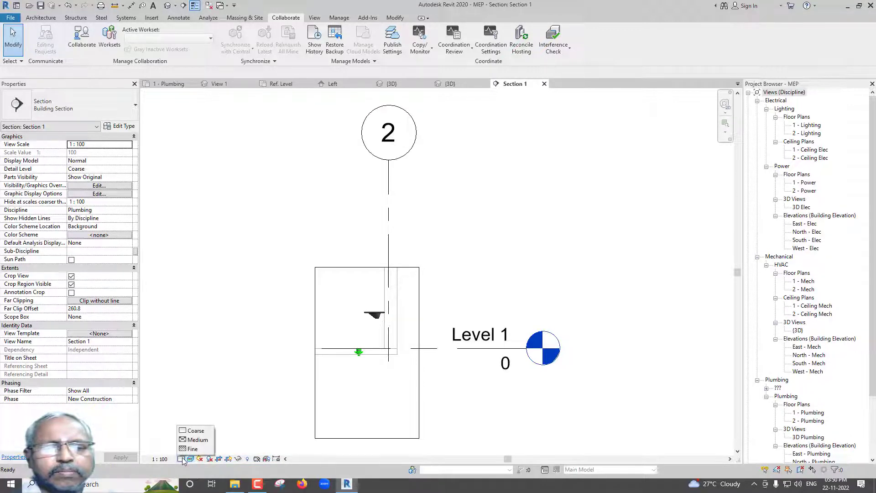
{"action": "left_click", "coordinate": [192, 449]}
{"action": "scroll", "coordinate": [326, 390], "scroll_direction": "up", "scroll_amount": 3}
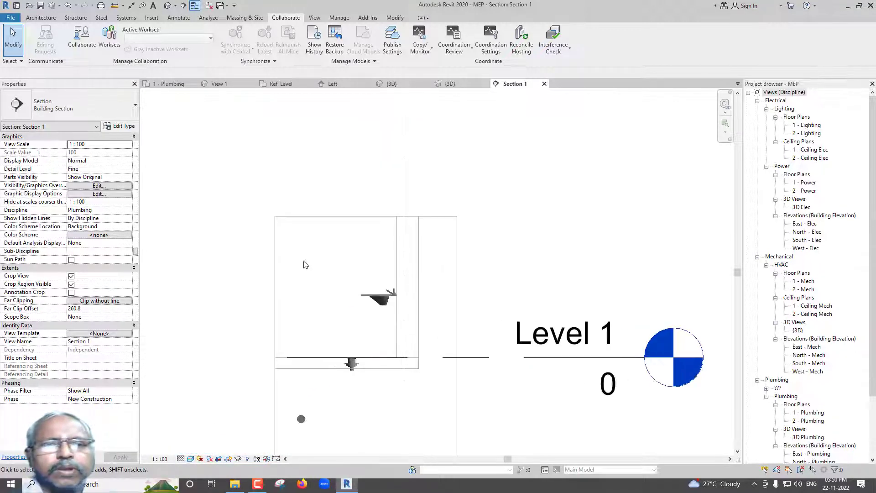
{"action": "left_click", "coordinate": [124, 17]}
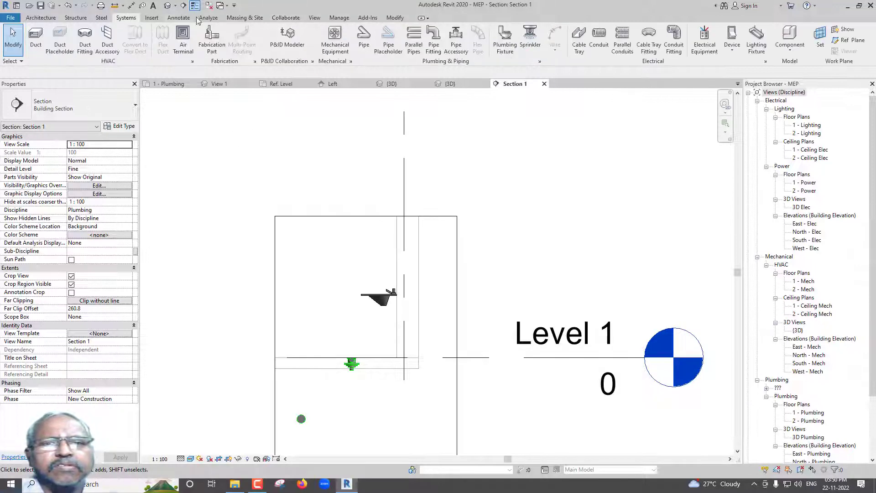
{"action": "left_click", "coordinate": [364, 39]}
{"action": "middle_click_drag", "start_coordinate": [400, 242], "coordinate": [388, 180]}
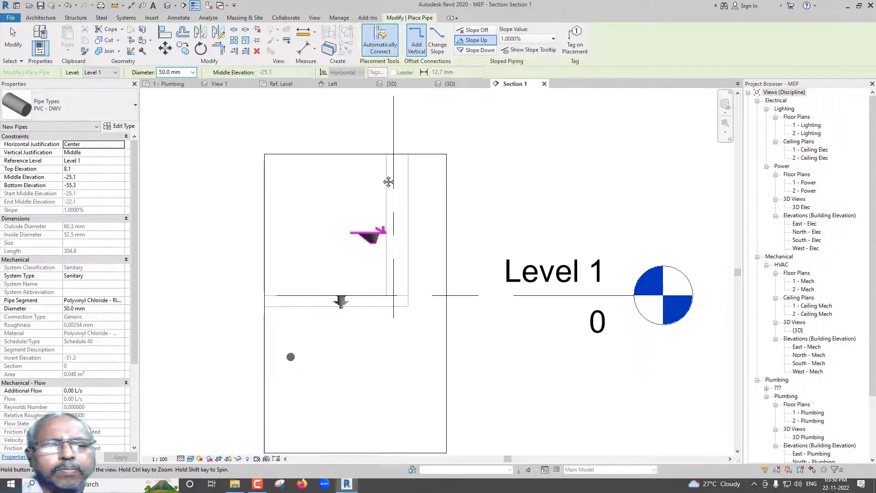
{"action": "scroll", "coordinate": [370, 244], "scroll_direction": "up", "scroll_amount": 1}
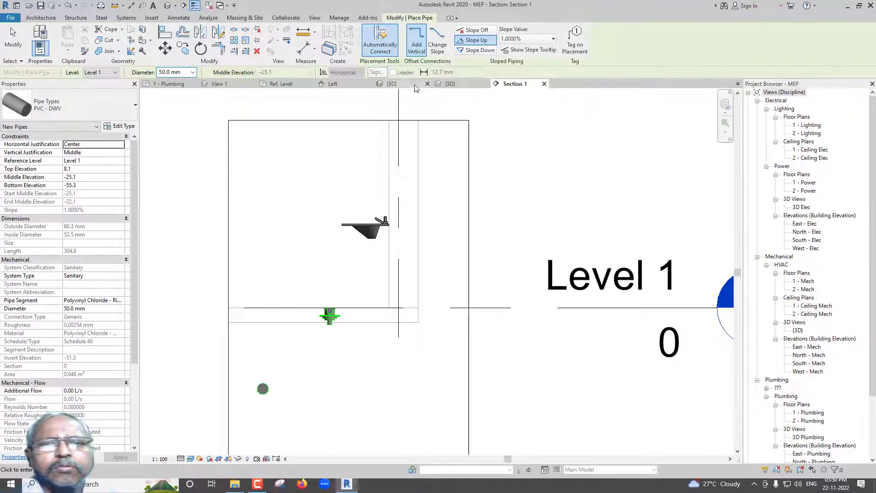
{"action": "scroll", "coordinate": [358, 279], "scroll_direction": "up", "scroll_amount": 2}
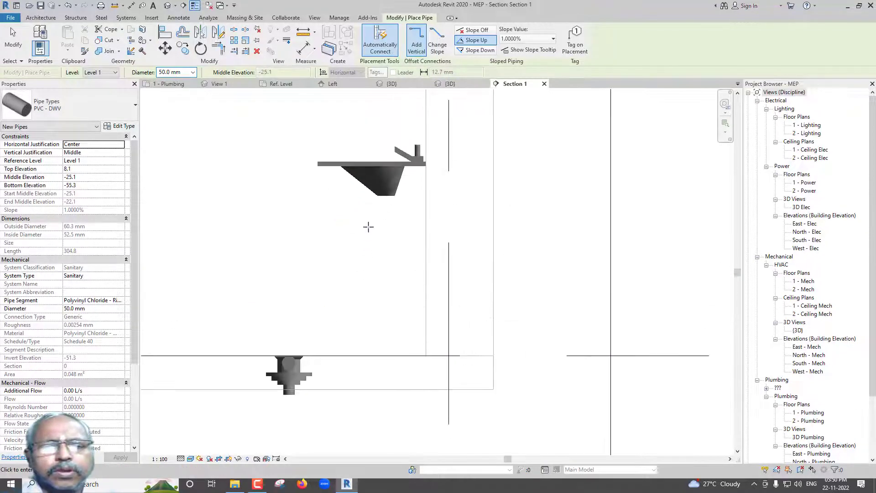
Step: Check the pipe connectors of the washbasin and the floor drain in the section view
{"action": "left_click", "coordinate": [387, 196]}
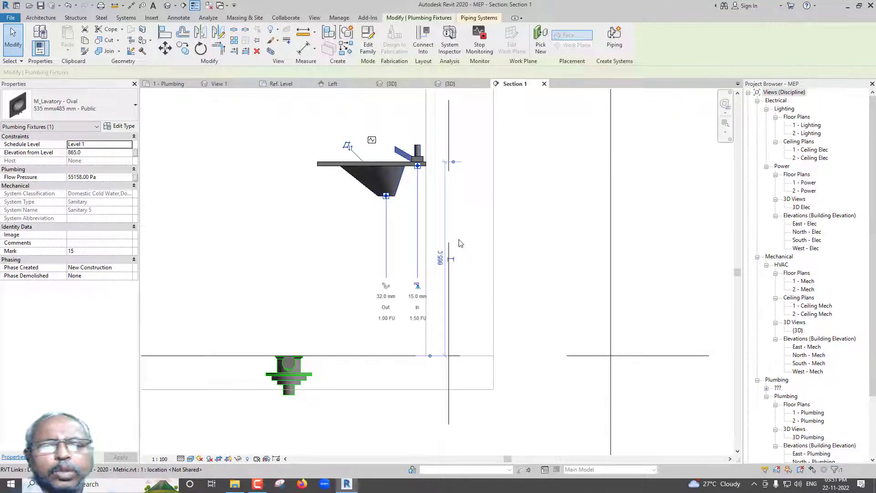
{"action": "key", "text": "Escape"}
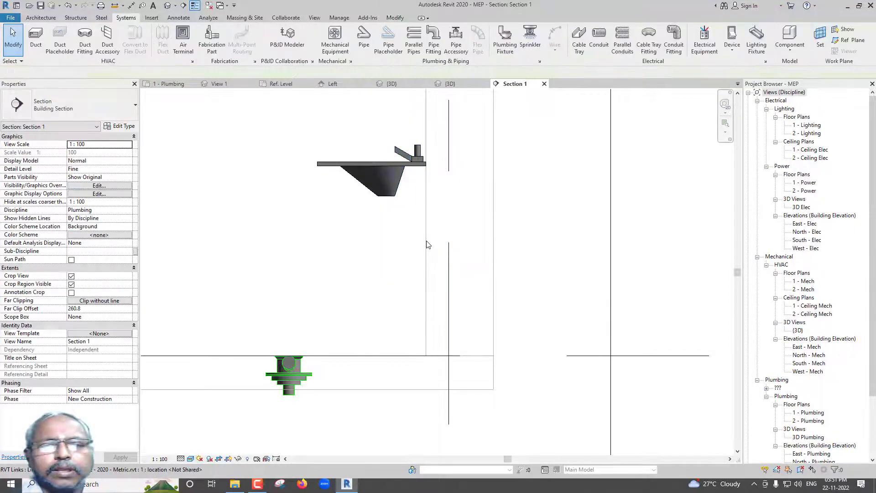
{"action": "scroll", "coordinate": [432, 230], "scroll_direction": "down", "scroll_amount": 2}
{"action": "middle_click_drag", "start_coordinate": [394, 284], "coordinate": [445, 239]}
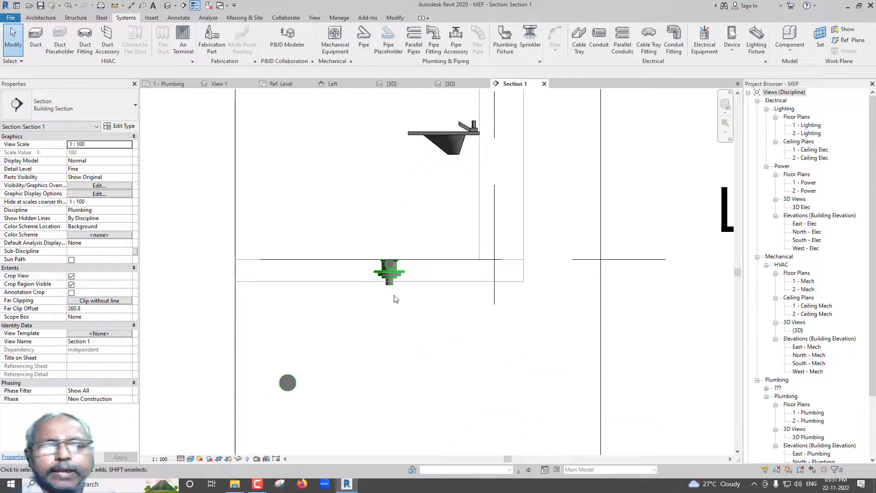
{"action": "left_click", "coordinate": [390, 287]}
{"action": "middle_click_drag", "start_coordinate": [423, 305], "coordinate": [444, 291]}
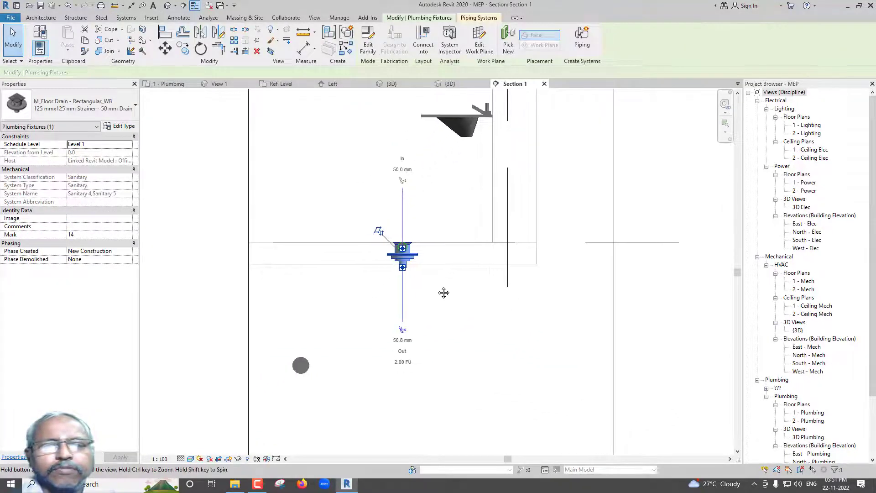
{"action": "left_click", "coordinate": [356, 280]}
Step: Draw a 50 mm PVC - DWV pipe straight down from the floor drain's outlet and across into the main sanitary pipe
{"action": "left_click", "coordinate": [370, 37]}
{"action": "scroll", "coordinate": [411, 304], "scroll_direction": "up", "scroll_amount": 2}
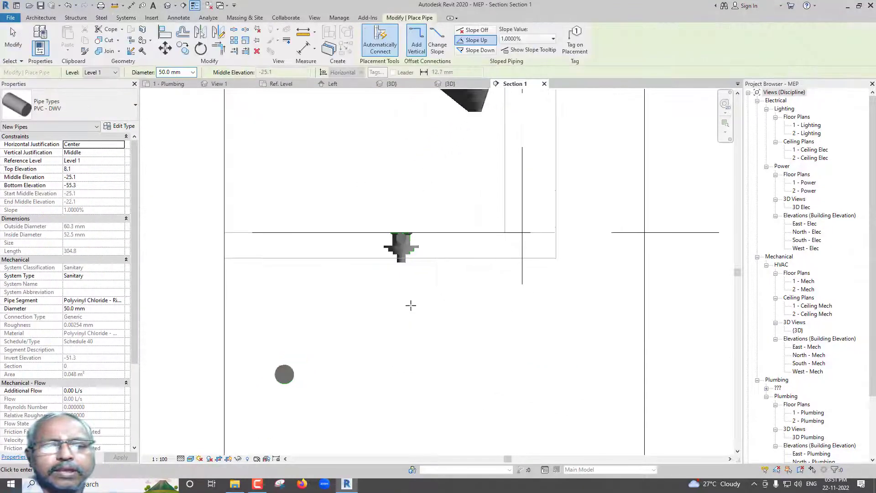
{"action": "left_click", "coordinate": [400, 257]}
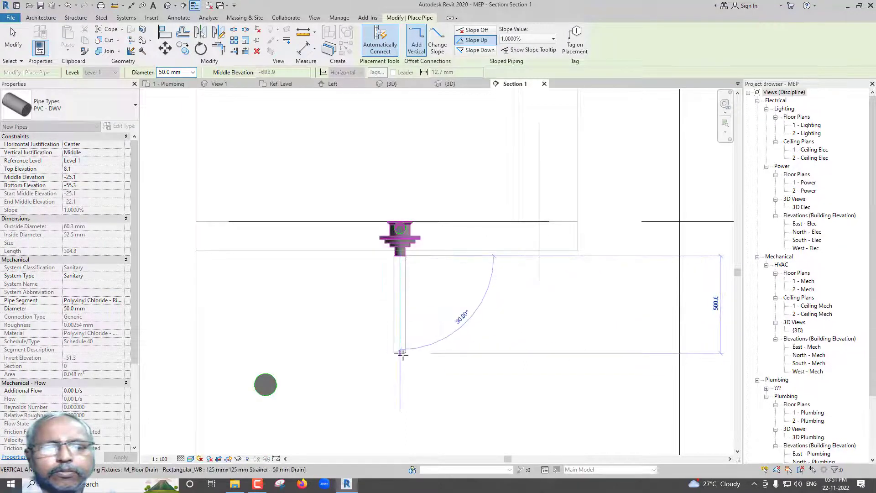
{"action": "left_click", "coordinate": [402, 366]}
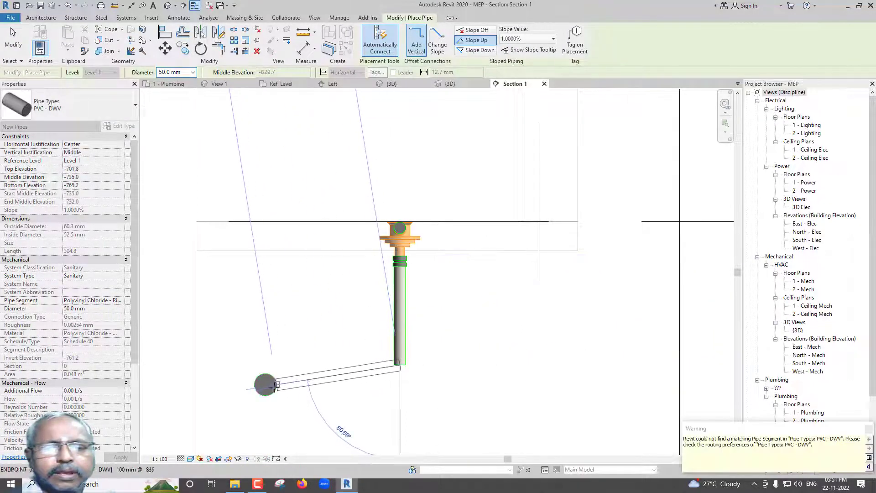
{"action": "left_click", "coordinate": [266, 385]}
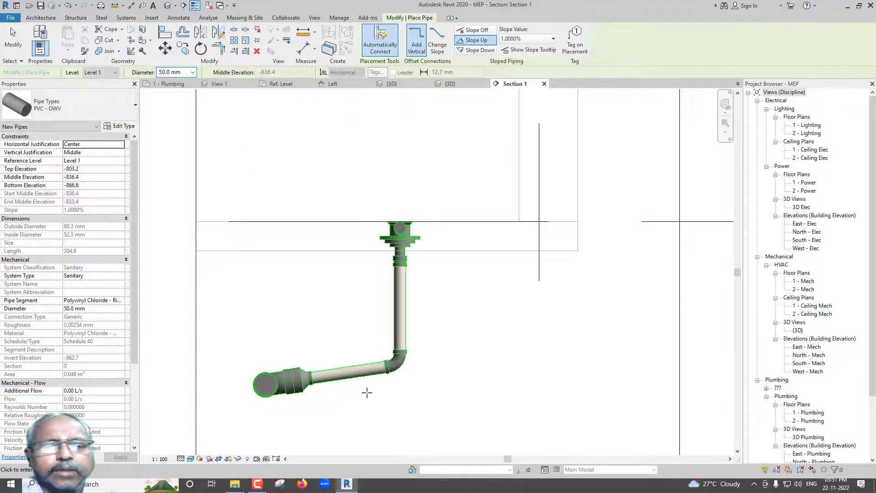
{"action": "key", "text": "Escape"}
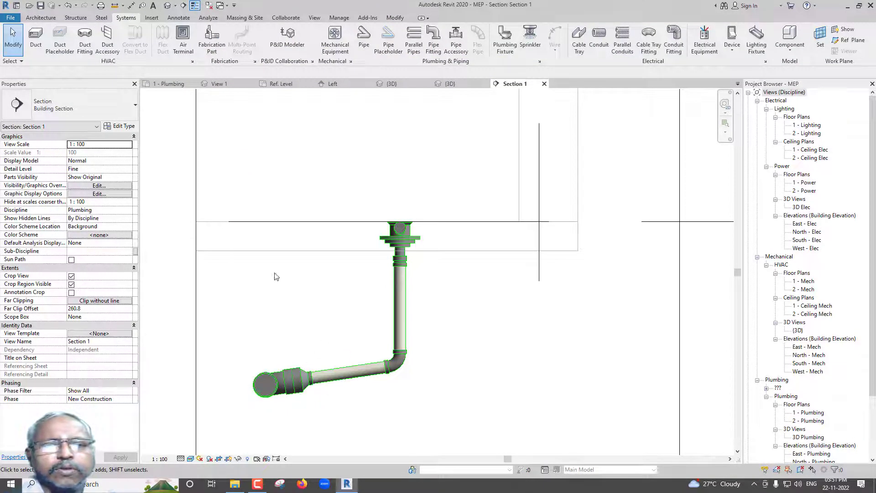
Step: Set the 1 - Plumbing floor plan to the Realistic visual style at Fine detail level
{"action": "left_click", "coordinate": [177, 87]}
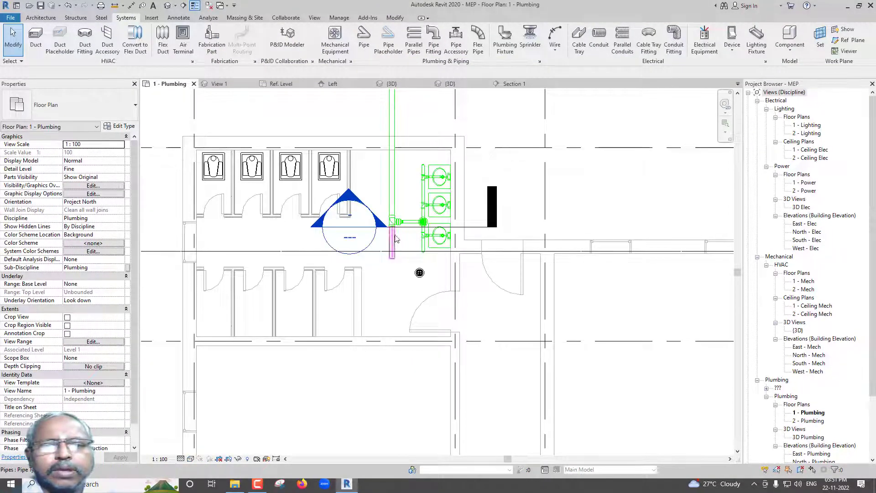
{"action": "scroll", "coordinate": [395, 238], "scroll_direction": "up", "scroll_amount": 2}
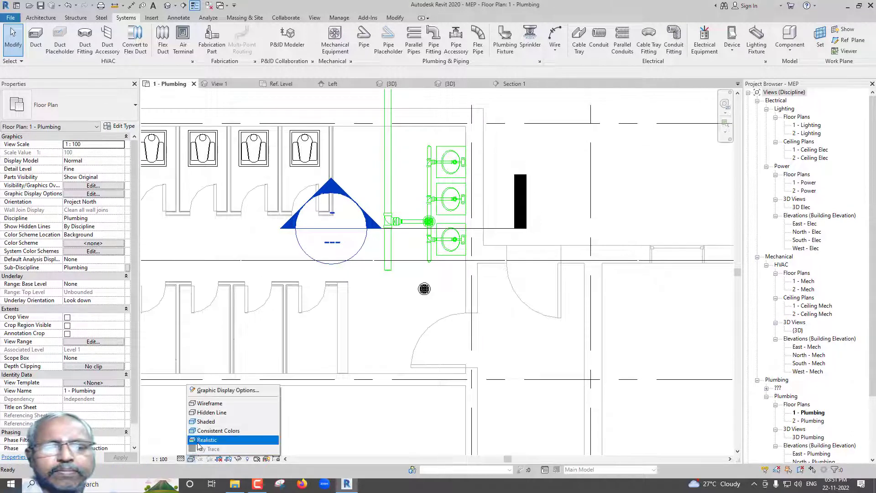
{"action": "left_click", "coordinate": [200, 440]}
{"action": "left_click", "coordinate": [181, 459]}
{"action": "left_click", "coordinate": [195, 449]}
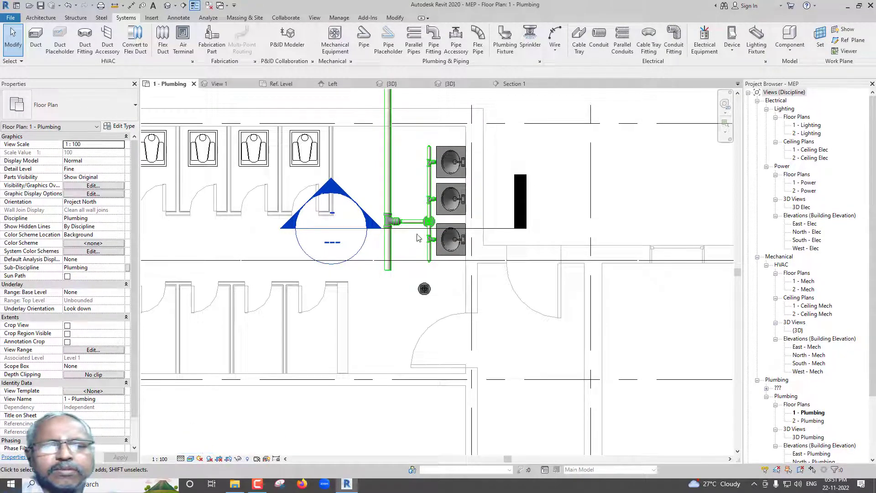
{"action": "scroll", "coordinate": [416, 238], "scroll_direction": "up", "scroll_amount": 1}
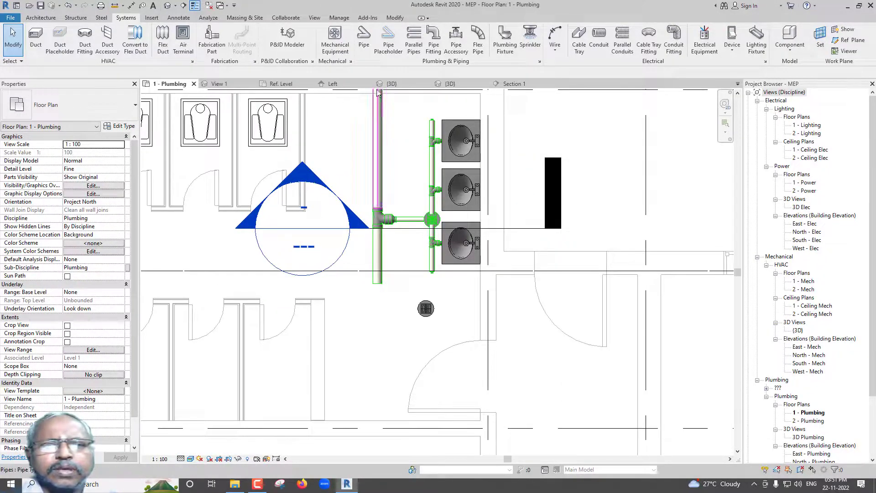
Step: Examine the washbasin and floor drain connections to the main pipe in the 3D view, and minimize the program window
{"action": "left_click", "coordinate": [451, 84]}
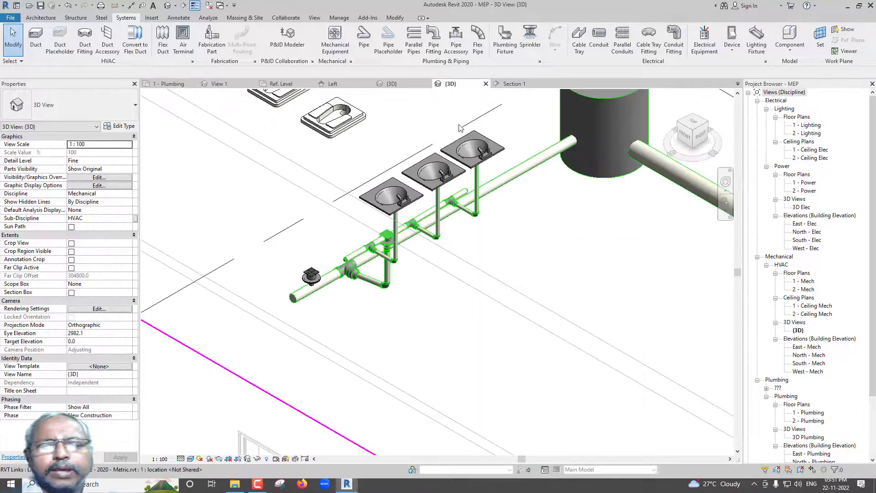
{"action": "scroll", "coordinate": [401, 258], "scroll_direction": "up", "scroll_amount": 4}
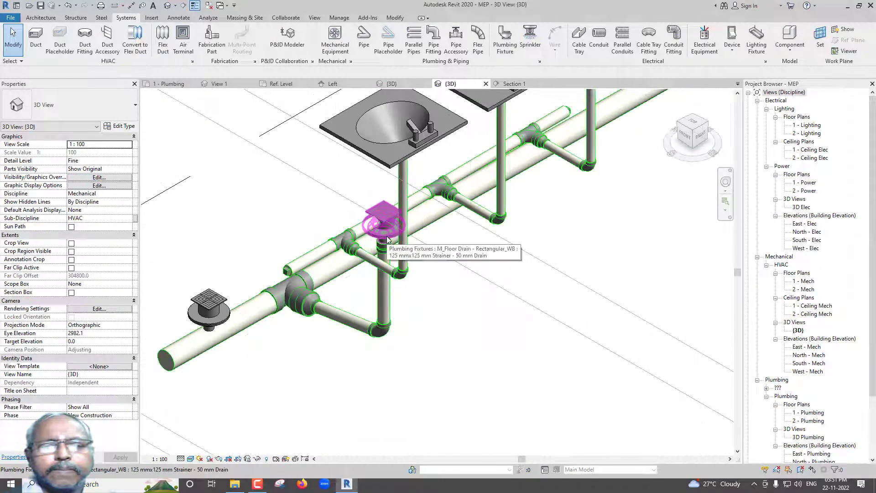
{"action": "scroll", "coordinate": [389, 231], "scroll_direction": "up", "scroll_amount": 2}
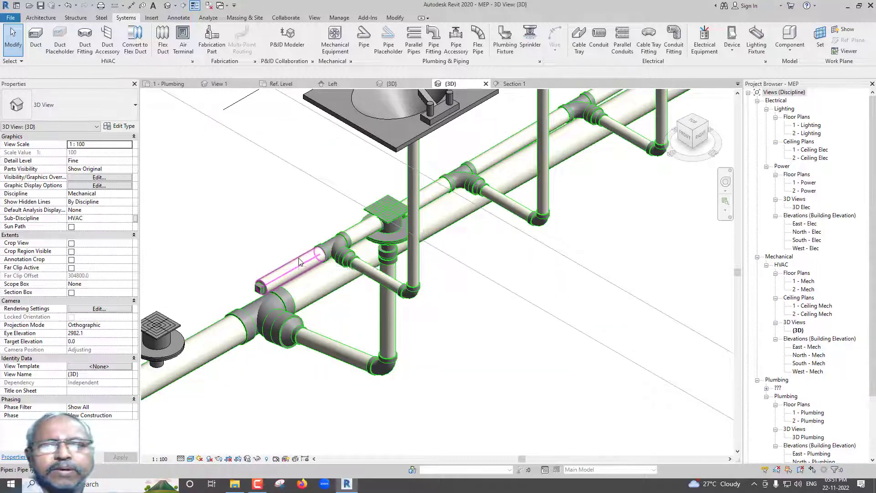
{"action": "scroll", "coordinate": [299, 259], "scroll_direction": "down", "scroll_amount": 4}
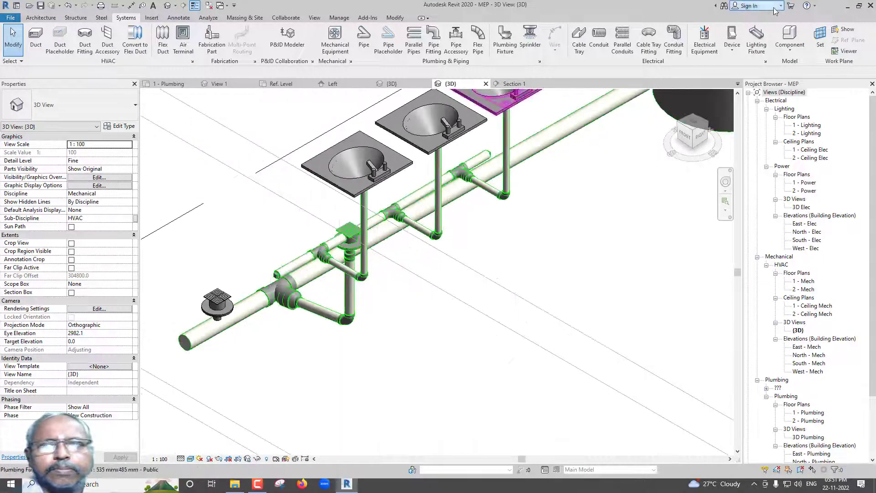
{"action": "left_click", "coordinate": [848, 5]}
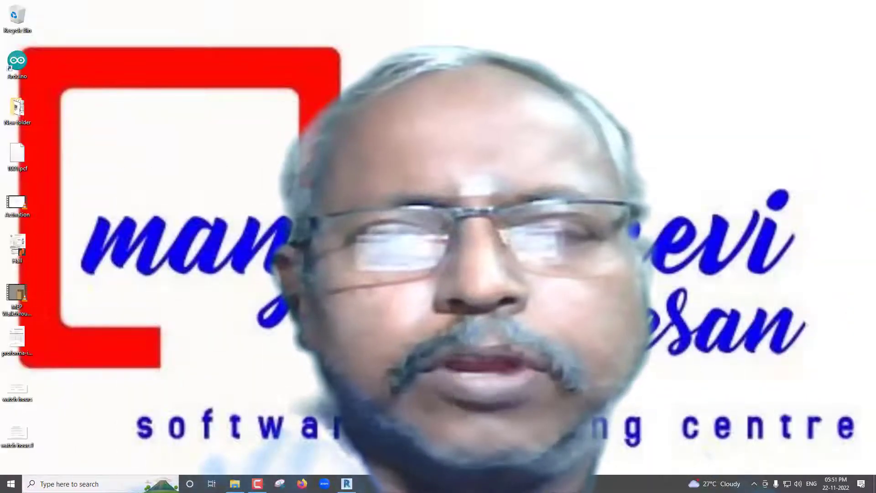